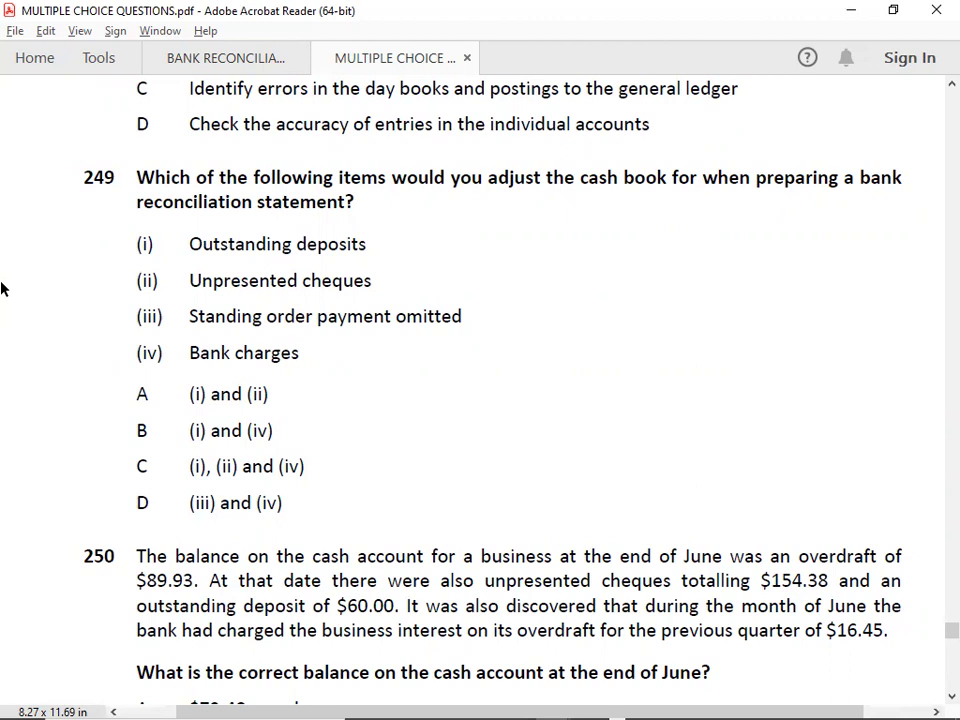
Read question 250 about the correct cash account balance at the end of June
scroll(1, 289, "down", 1)
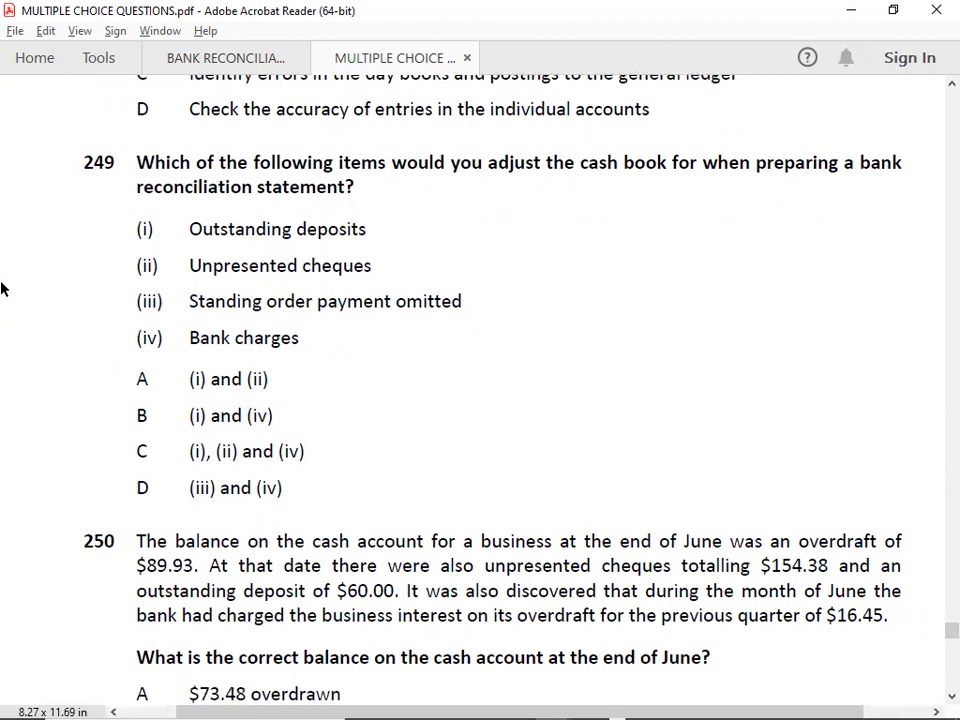
scroll(1, 289, "down", 8)
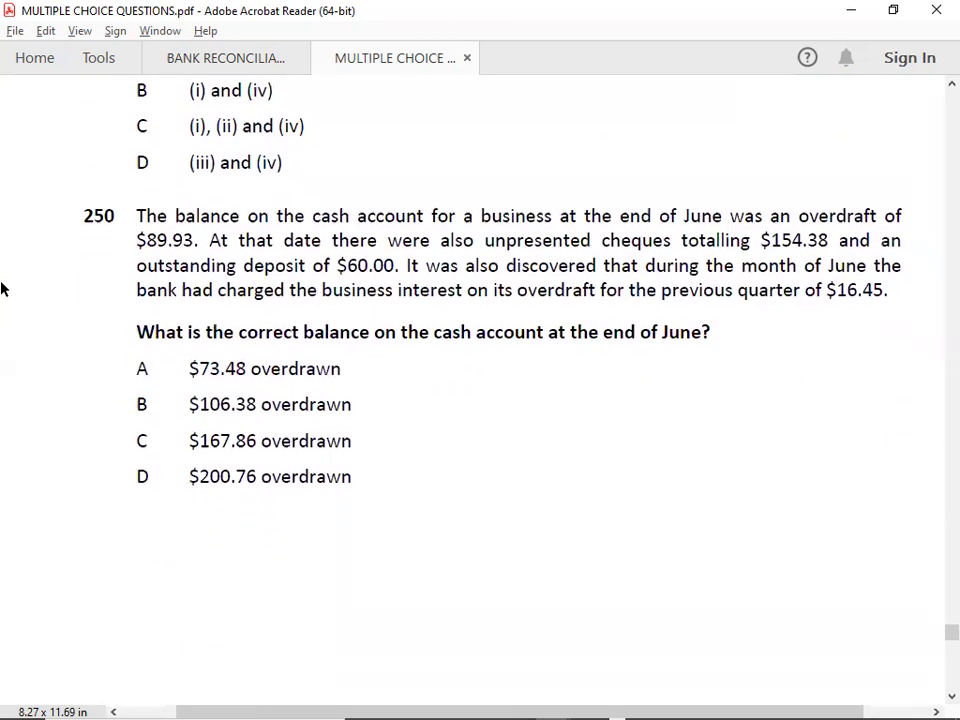
scroll(1, 289, "down", 1)
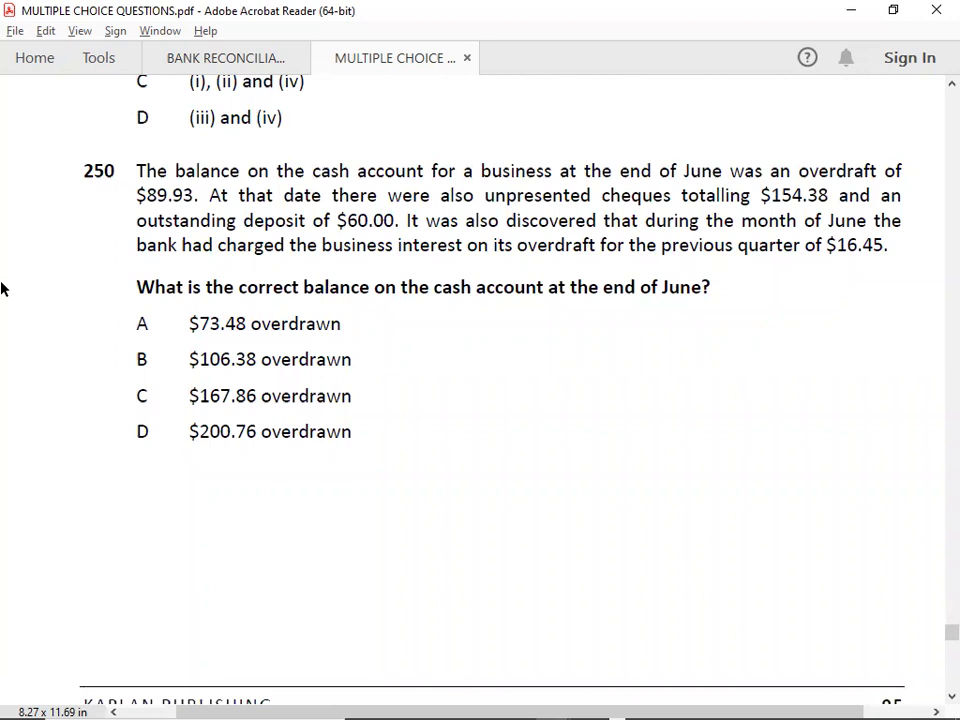
Switch to the SETTLEMENT DISCOUNT workbook in Excel and go to the empty rows below the last BANK entry
key("alt+Tab")
key("alt+Tab")
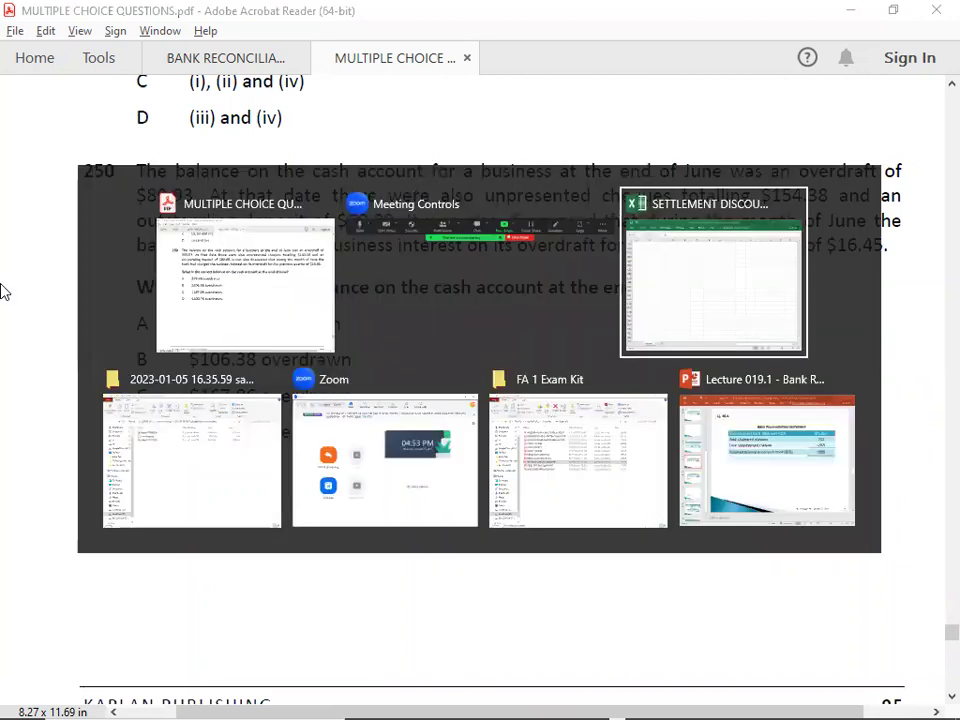
key("Up")
key("Up")
key("Up")
key("Up")
key("Up")
key("Up")
key("Up")
key("Up")
key("Up")
key("Up")
key("Up")
key("Up")
key("Up")
key("Up")
key("Up")
key("Up")
key("Up")
key("Up")
key("Up")
key("Up")
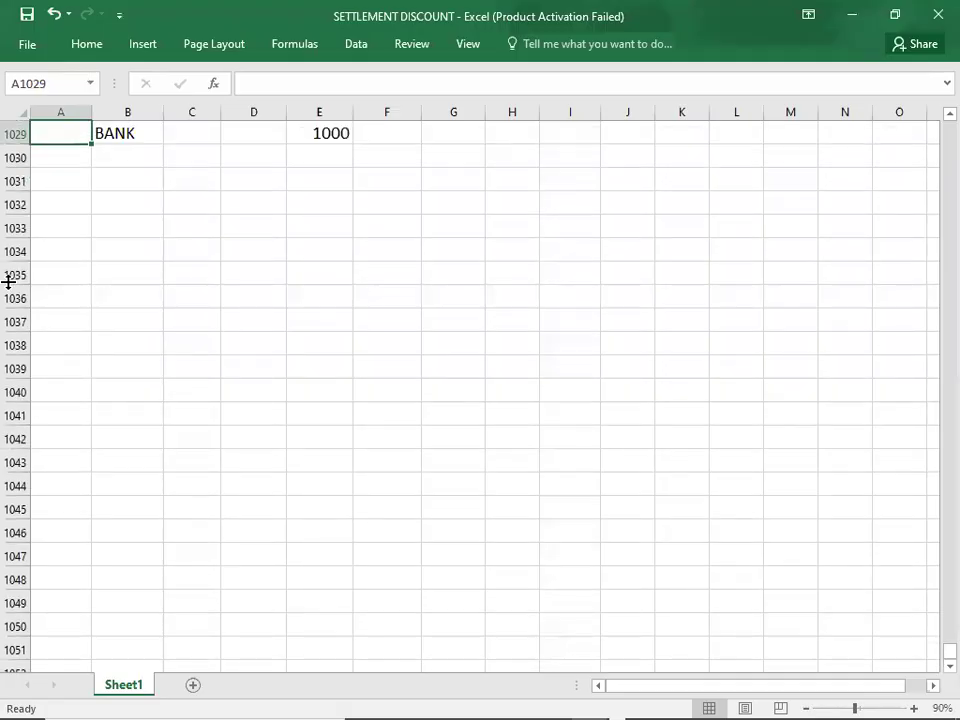
key("Up")
key("Up")
key("Up")
key("Up")
key("Up")
key("Up")
key("Up")
key("Up")
key("Up")
key("Down")
key("Down")
key("Down")
key("Down")
key("Down")
key("Down")
key("Down")
key("Down")
key("Down")
key("Down")
key("Down")
key("Down")
key("Down")
key("Down")
key("Down")
key("Down")
key("Down")
key("Down")
key("Down")
key("Down")
key("Down")
key("Down")
key("Down")
key("Down")
key("Down")
key("Down")
key("Down")
key("Down")
key("Down")
key("Down")
key("Down")
key("Down")
key("Down")
key("Down")
key("Down")
key("Down")
key("Down")
key("Down")
key("Down")
key("Down")
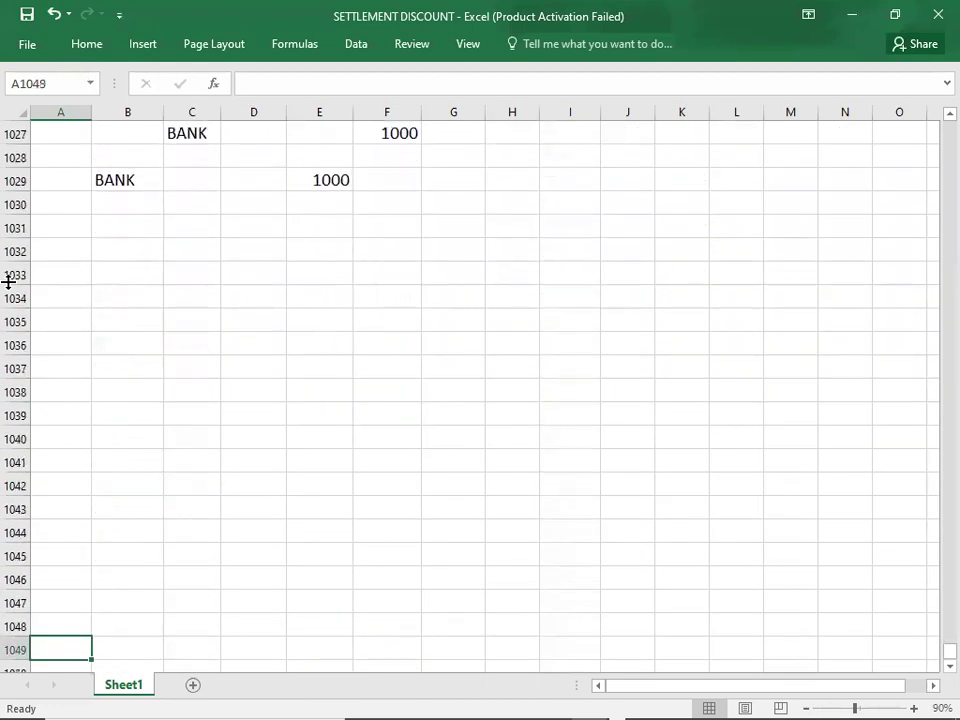
key("Up")
key("Up")
key("Up")
key("Up")
key("Up")
key("Up")
key("Up")
key("Up")
key("Up")
key("Up")
key("Up")
key("Up")
key("Up")
key("Up")
key("Up")
key("Up")
key("Up")
key("Up")
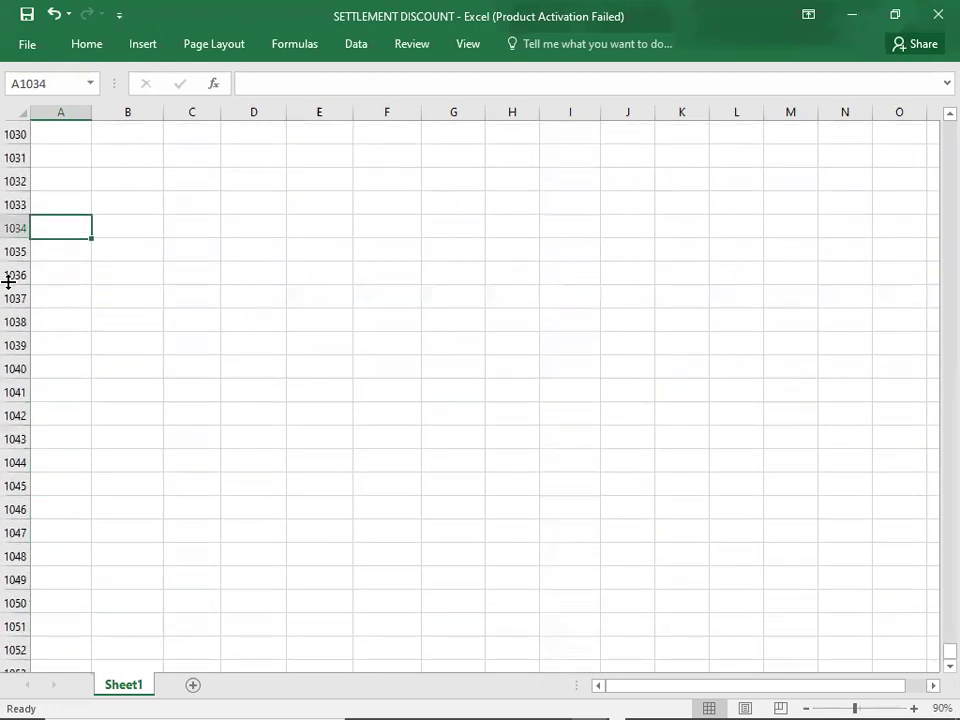
Add a bottom border to cells B1032:E1032 as the top line of a T-account
key("Right")
key("Up")
key("shift+Right")
key("shift+Right")
key("shift+Right")
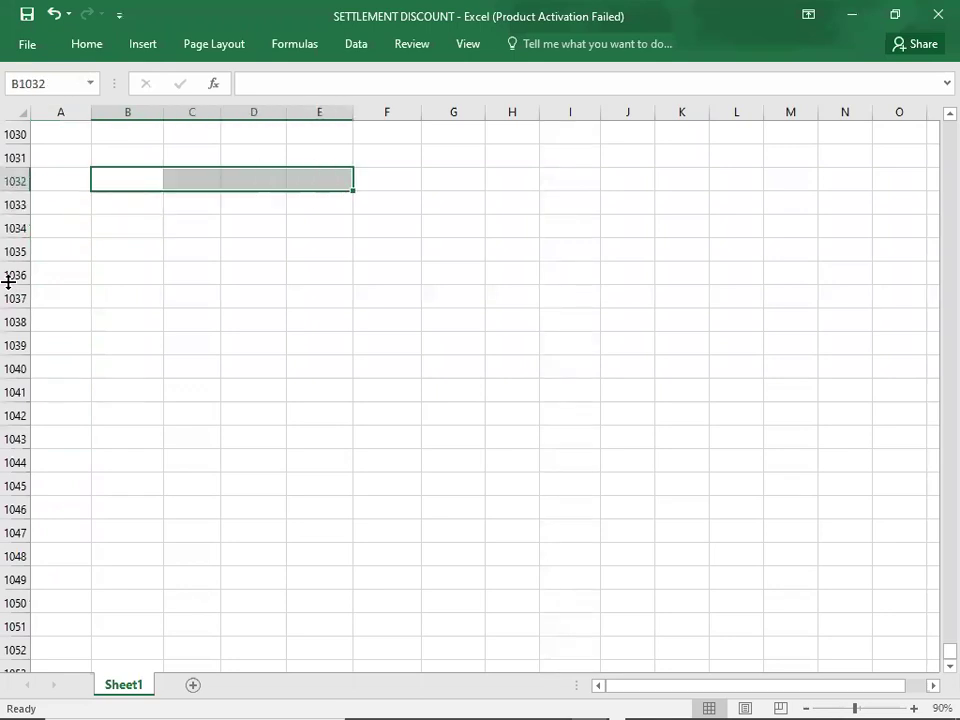
left_click(85, 44)
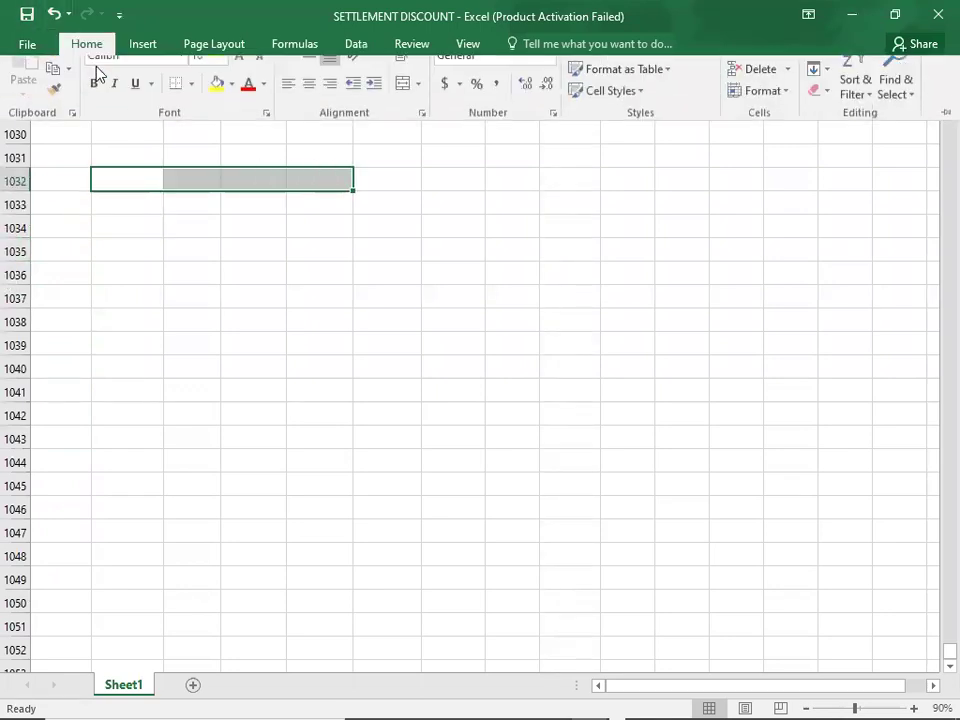
left_click(175, 105)
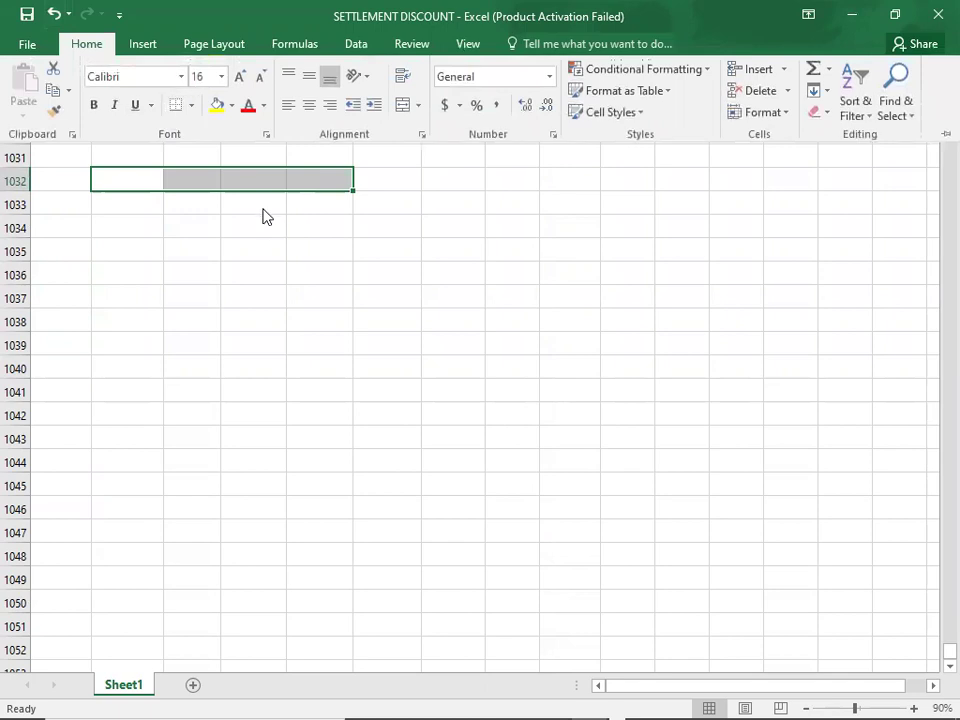
Add a left border to cells D1033:D1038 as the T-account's vertical divider
left_click(264, 212)
left_click(263, 205)
key("shift+Down")
key("shift+Down")
key("shift+Down")
key("shift+Down")
key("shift+Down")
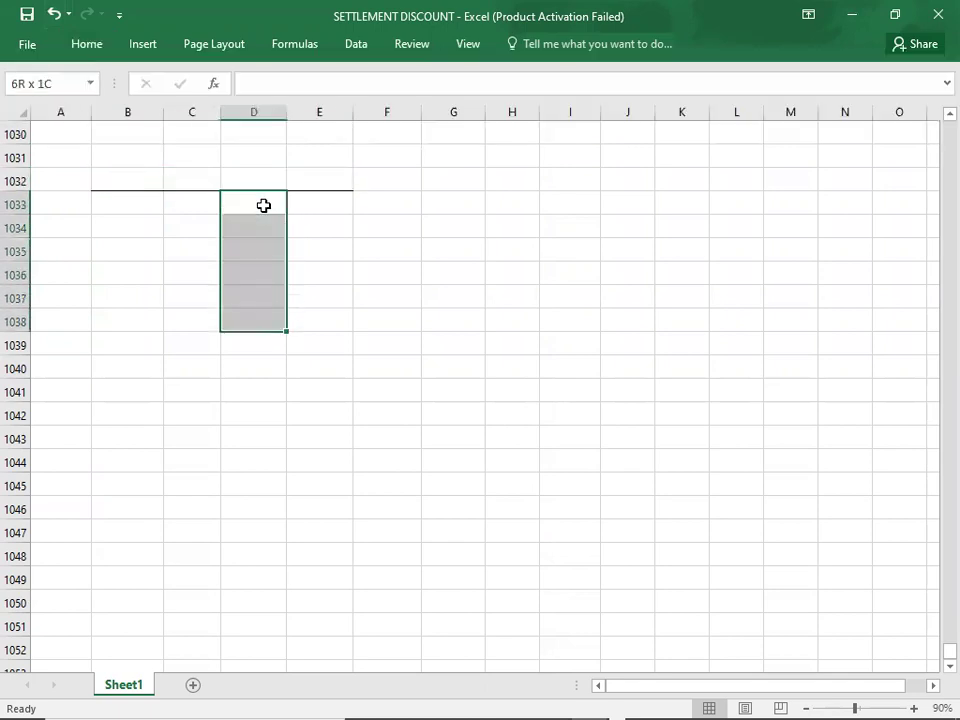
left_click(88, 47)
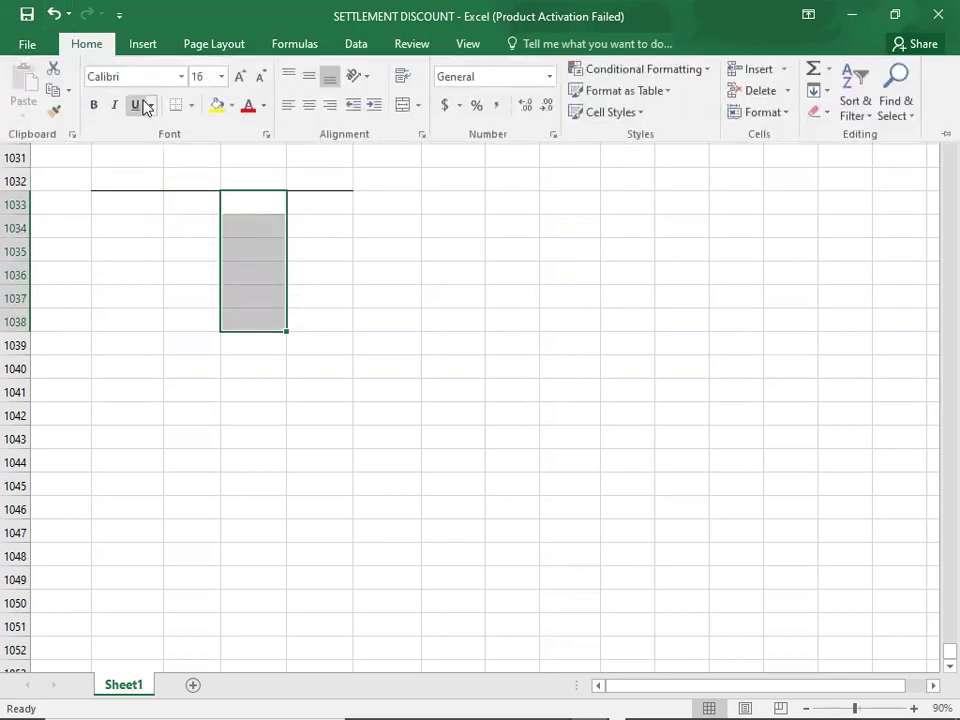
left_click(191, 105)
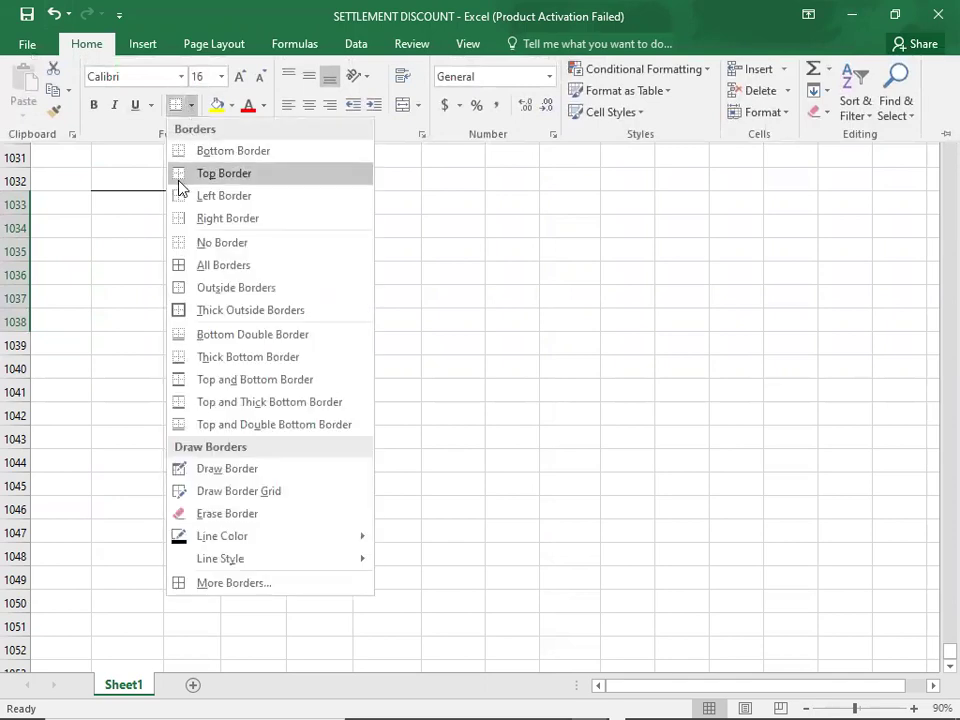
left_click(182, 193)
Enter the T-account title CASH BOOK in cell C1032
left_click(199, 183)
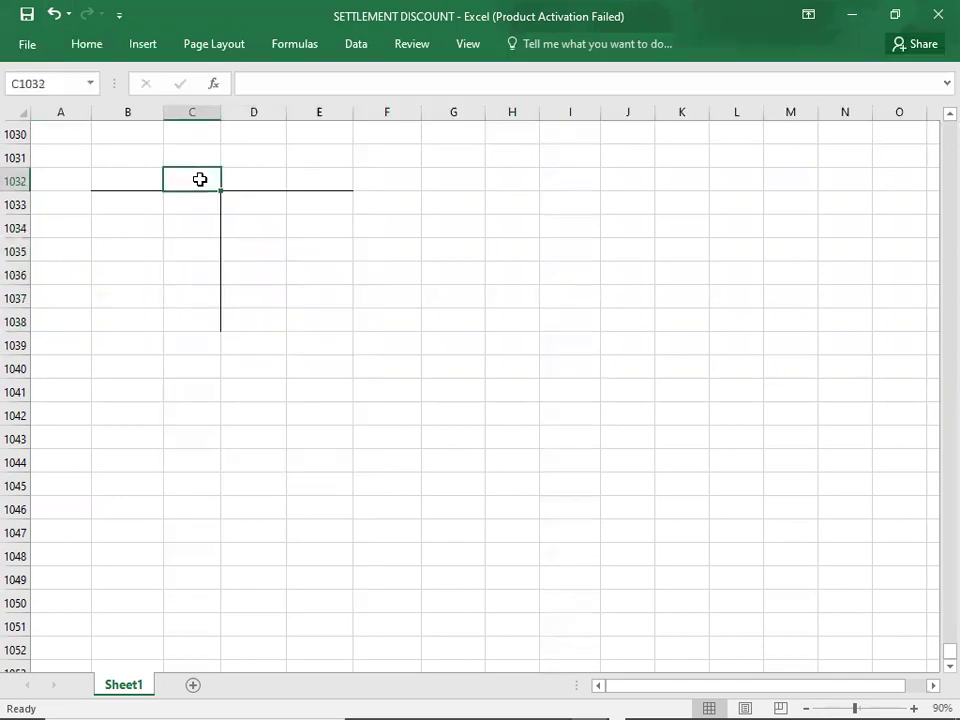
type("CASH BOOK")
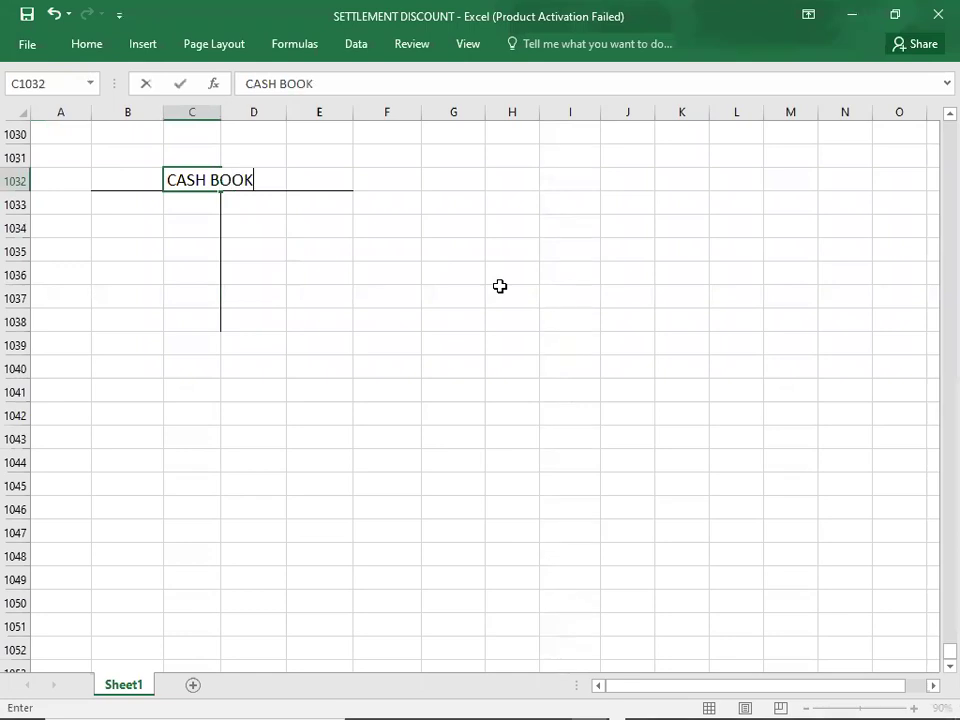
key("Return")
Look up the opening overdraft in the PDF question and record it in the cash book as B/D 89.93 in D1033:E1033
key("alt+Tab")
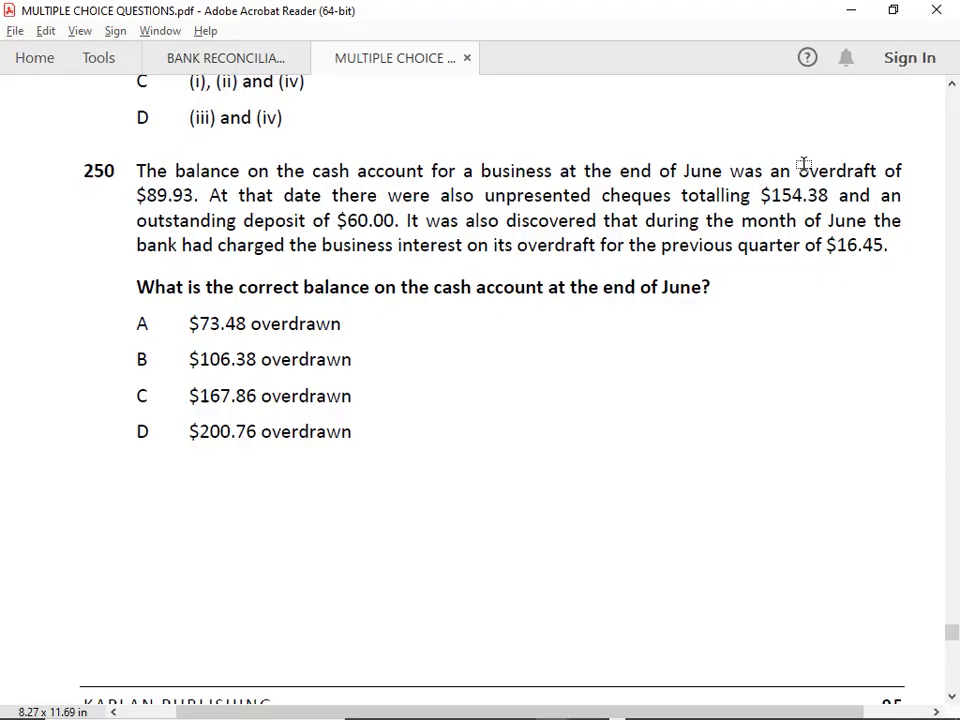
key("alt+Tab")
key("Right")
type("B/D")
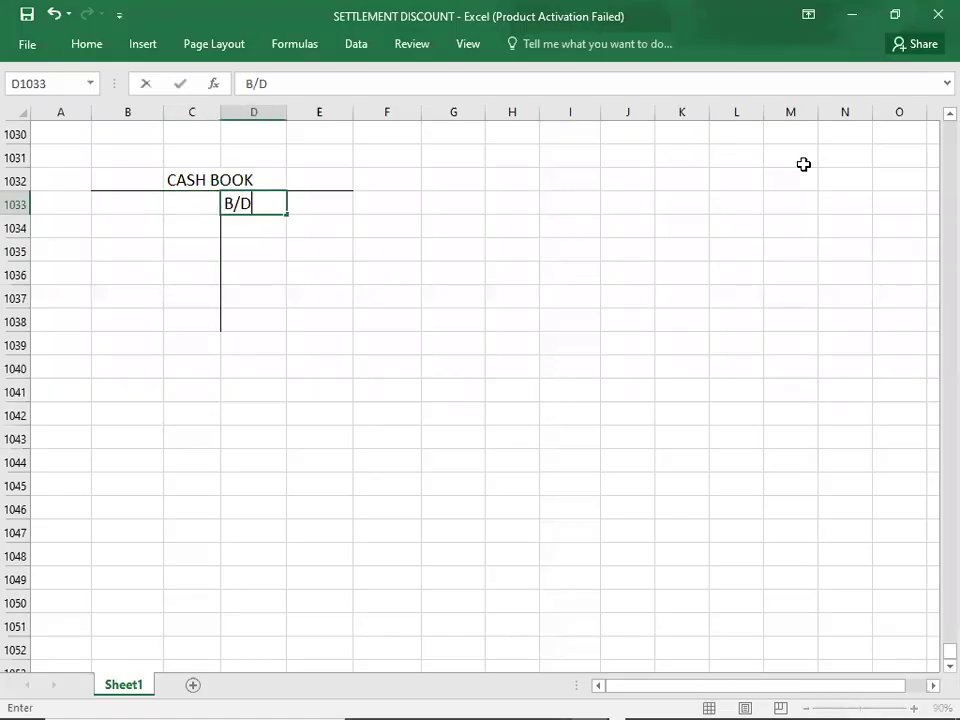
key("Right")
type("89.93")
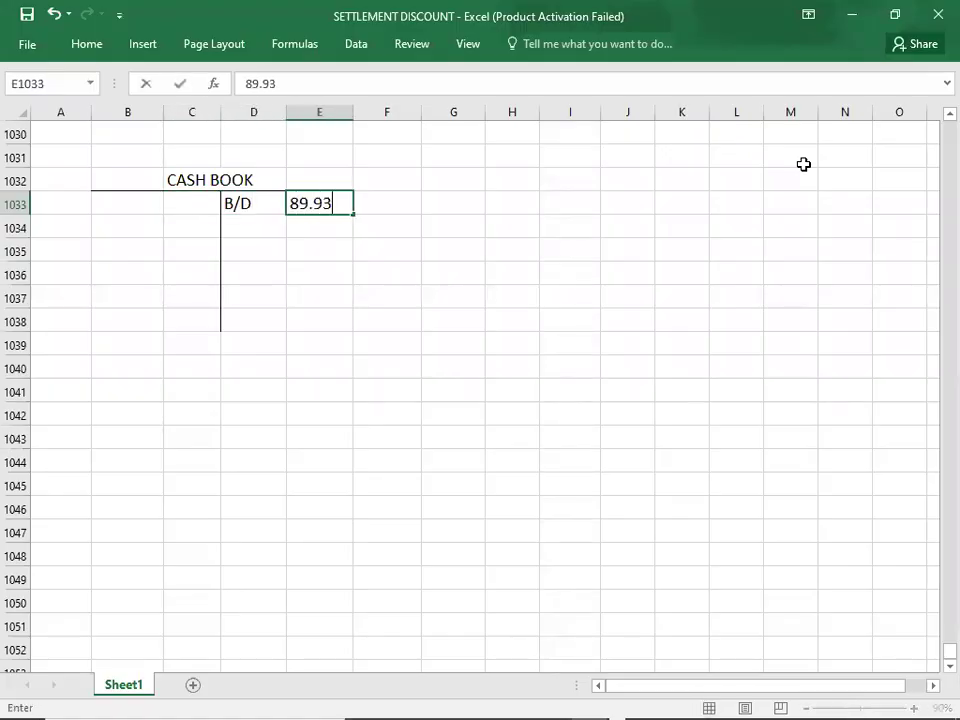
key("Return")
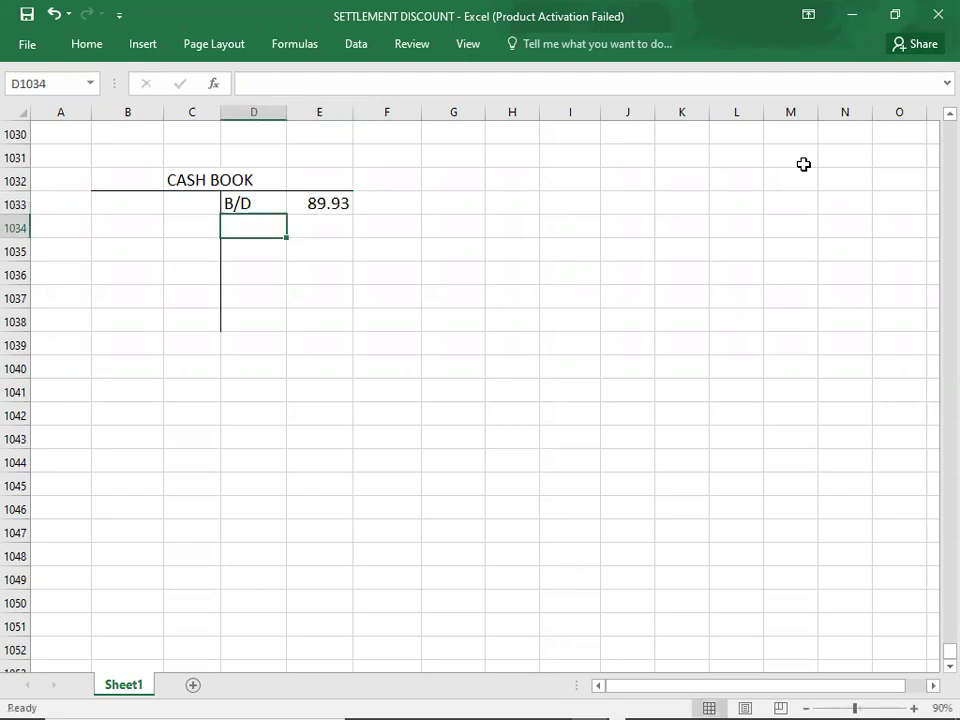
Look up the bank's overdraft interest in the PDF question and enter 16.45 in cell E1034 of the cash book
key("alt+Tab")
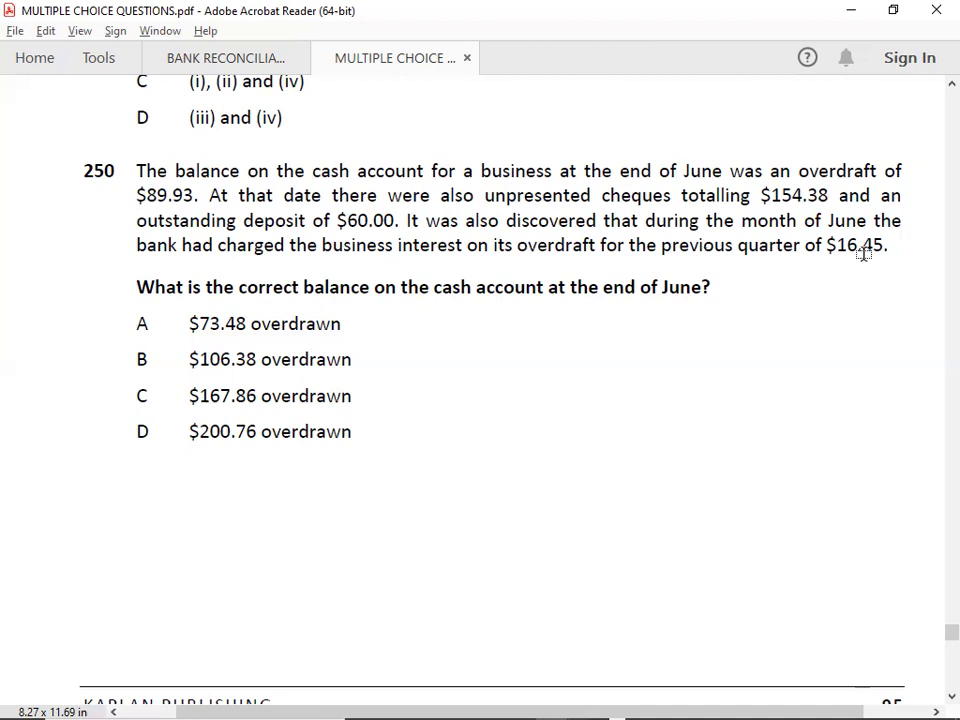
key("alt+Tab")
type("16.45")
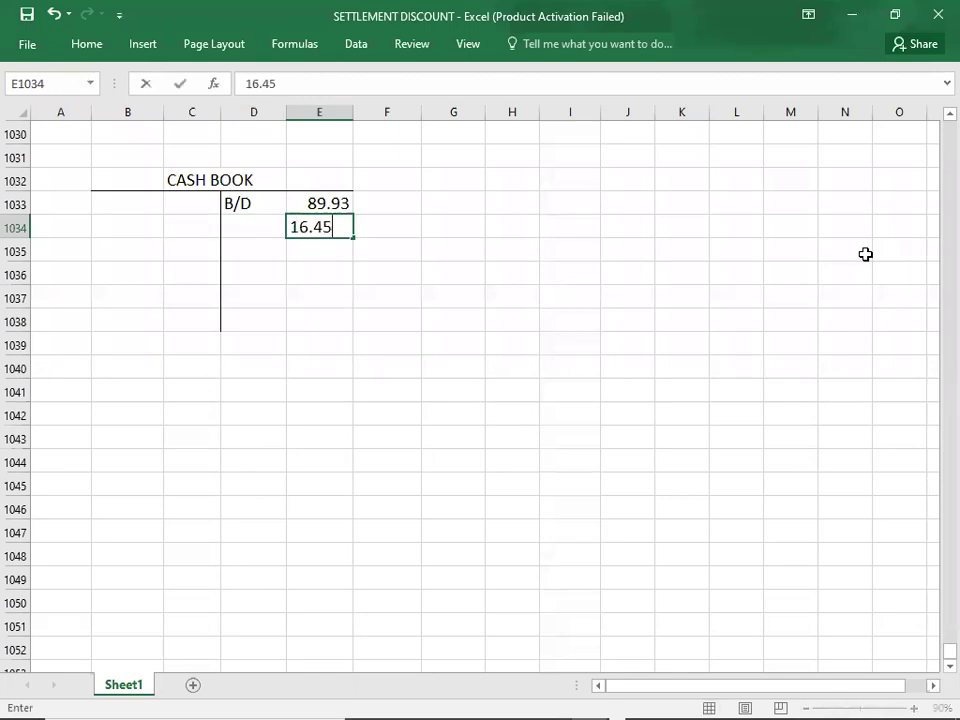
key("Return")
Give cell E1035 a top and double bottom border and enter the credit-side total 106.38
key("Return")
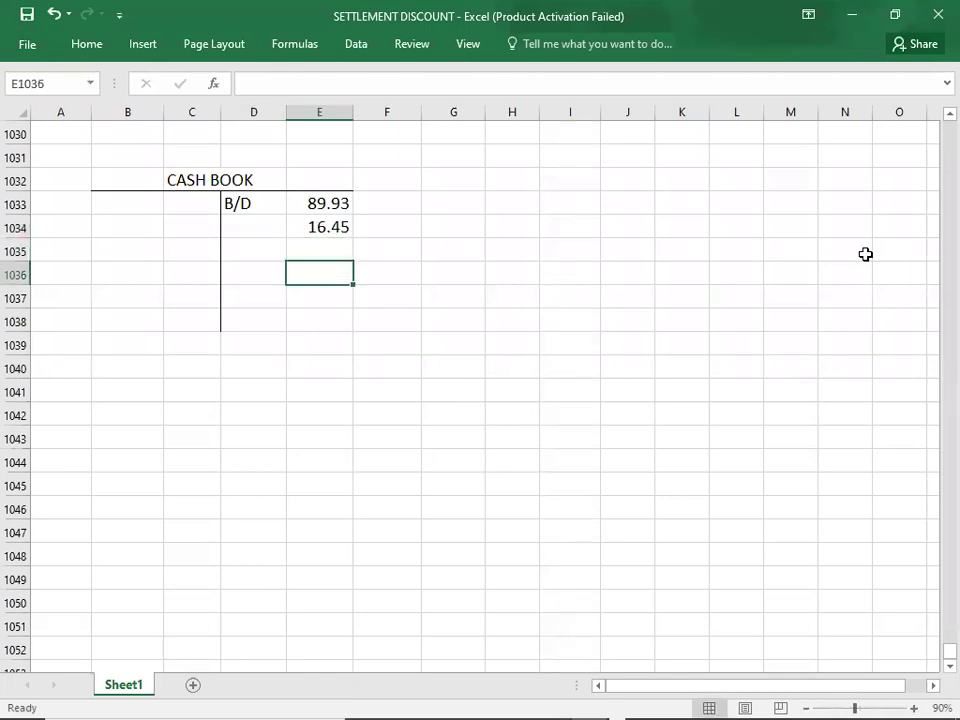
key("Up")
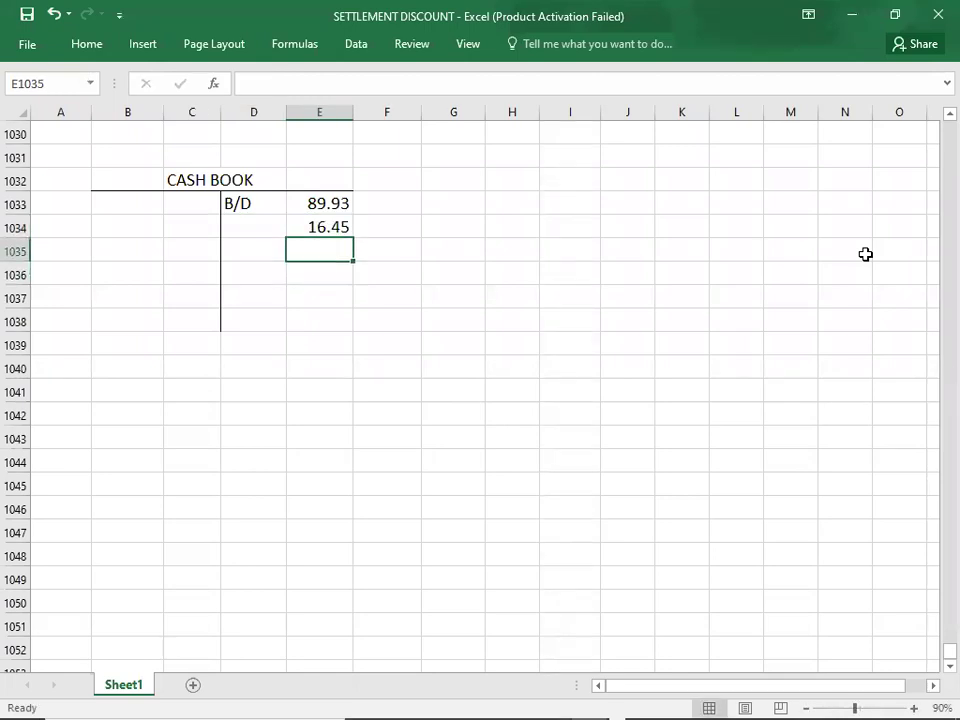
left_click(86, 44)
left_click(191, 104)
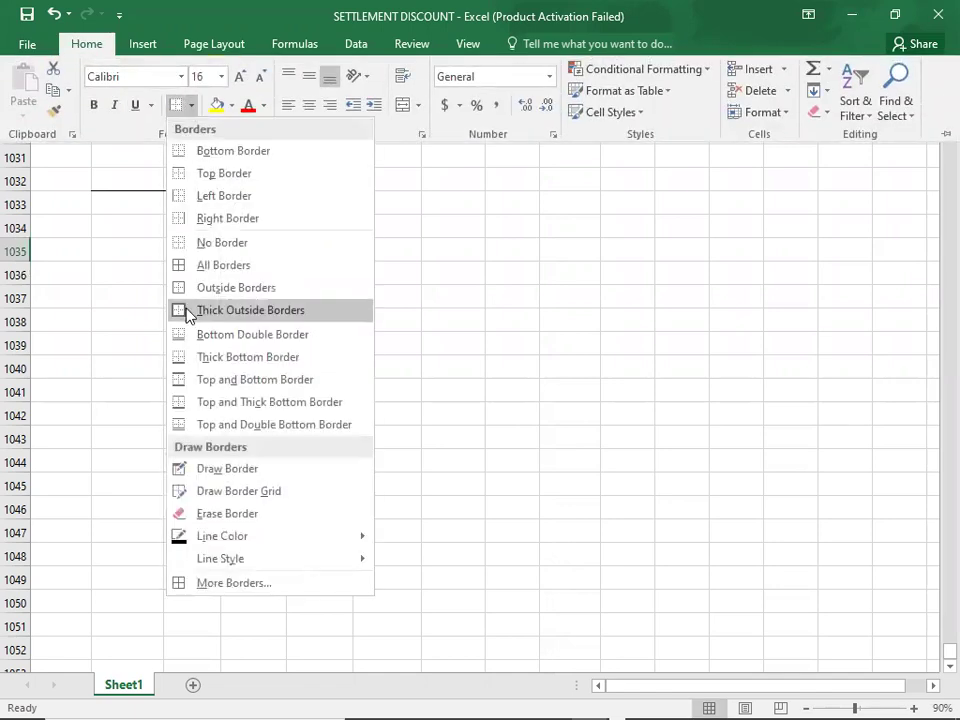
left_click(176, 429)
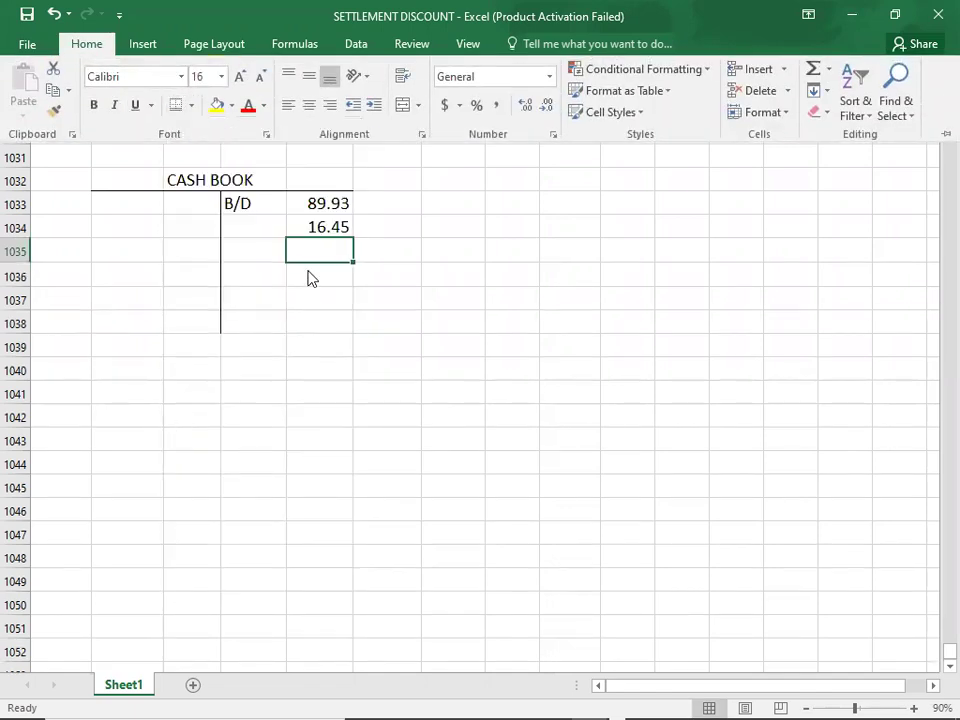
type("106.38")
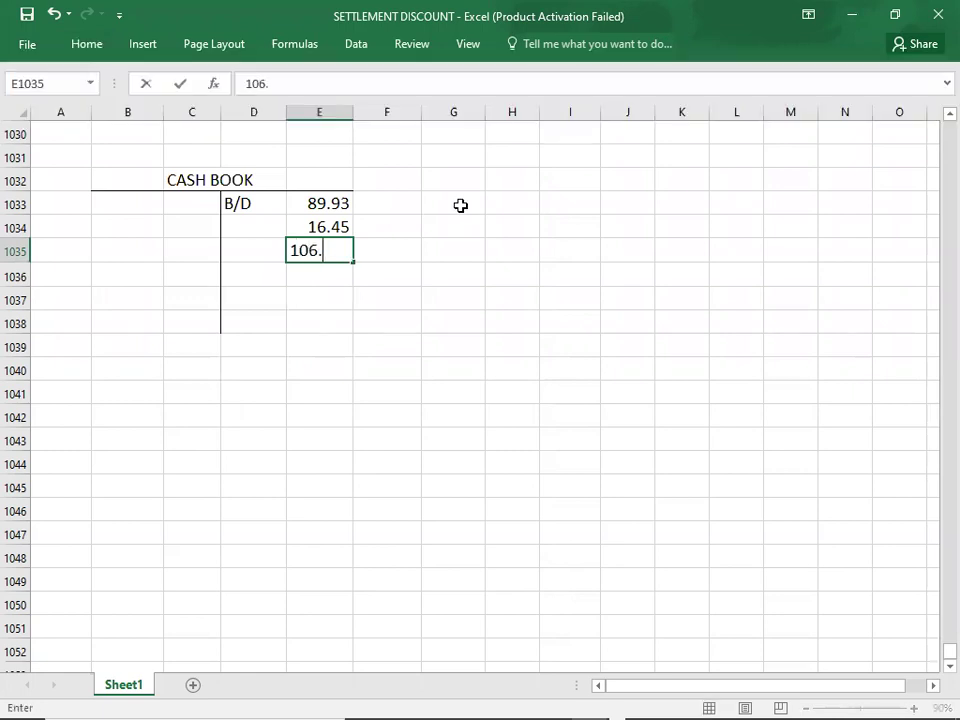
key("Left")
Copy the formatted total from E1035 to cell C1035 on the debit side
key("Right")
key("ctrl+c")
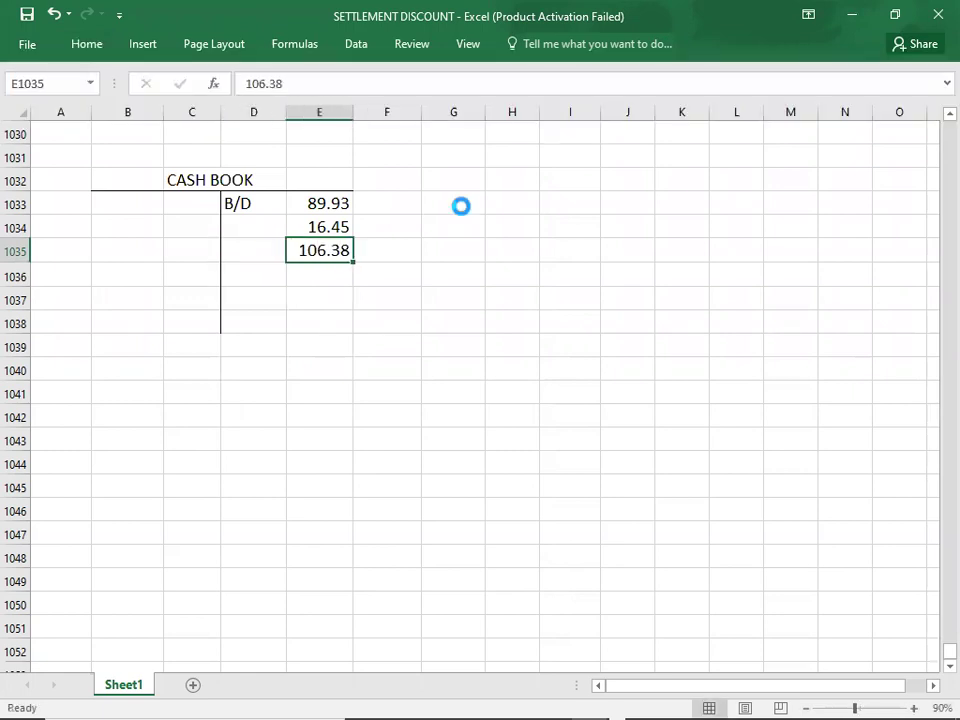
key("Left")
key("Left")
key("ctrl+v")
Record the closing balance as C/D in cell B1034 with 106.38 in C1034
key("Up")
key("Left")
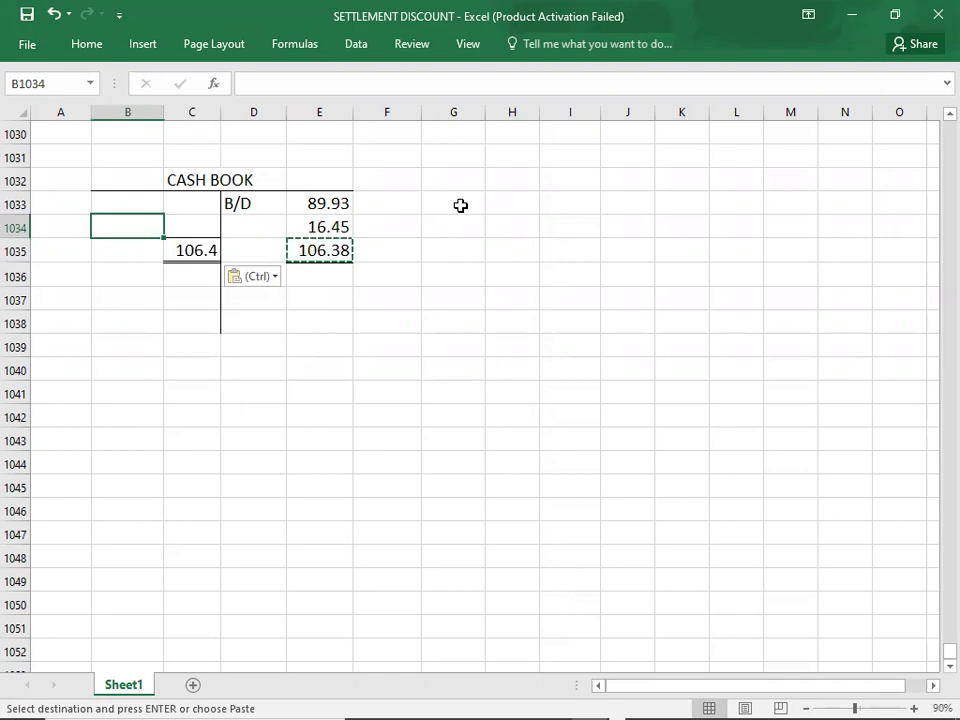
type("C/D")
key("Right")
type("10")
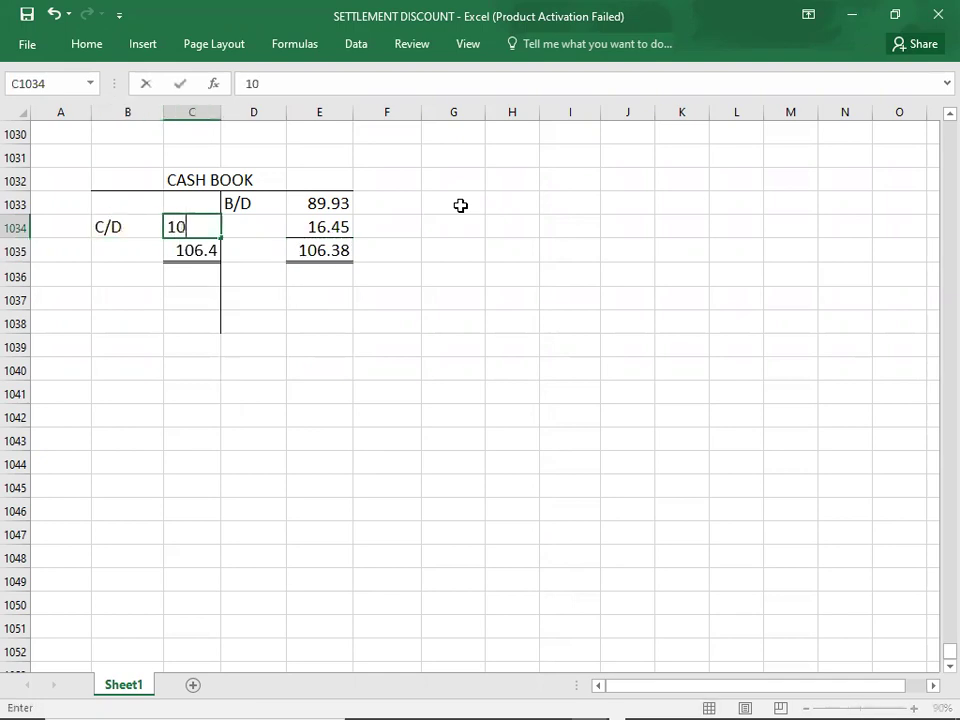
type("6.38")
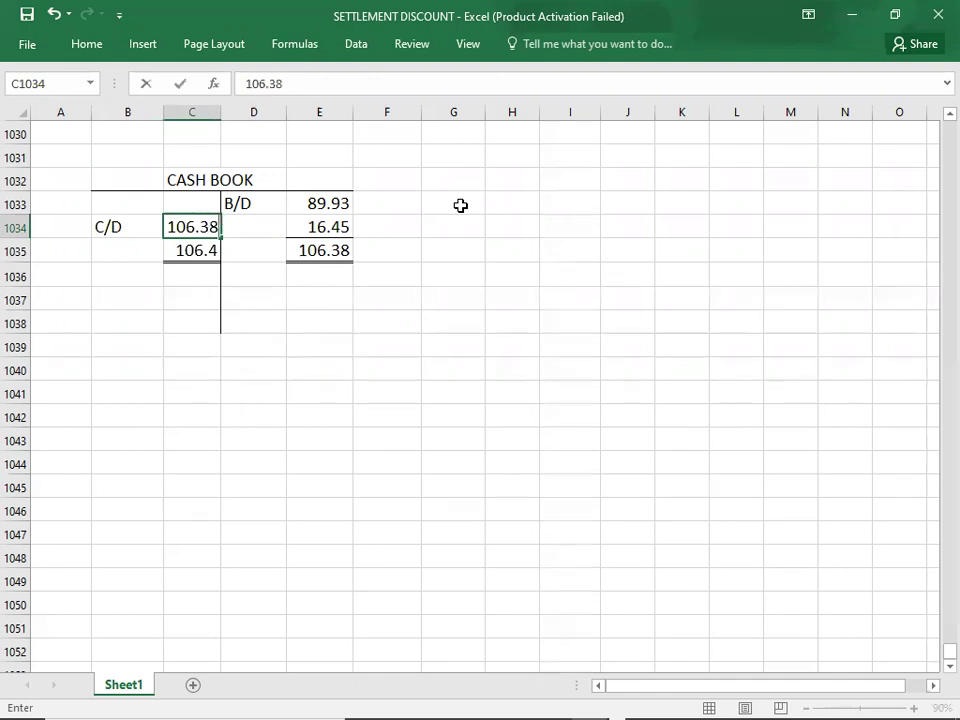
key("Return")
Widen column C slightly so its amounts show two full decimals
key("Left")
left_click_drag(216, 115, 232, 115)
left_click(186, 413)
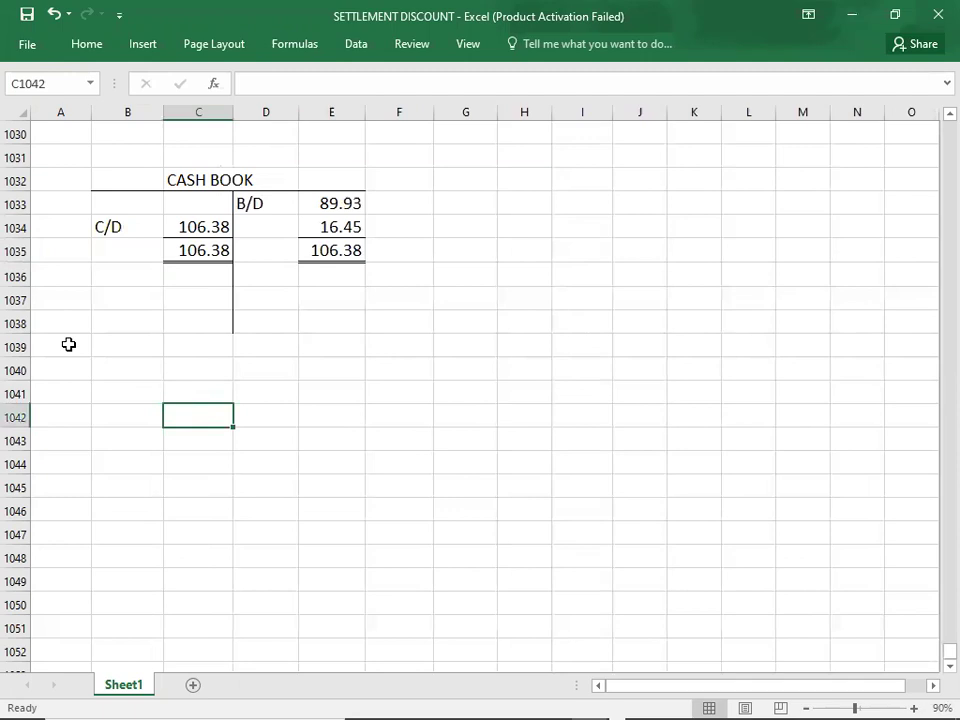
left_click(69, 343)
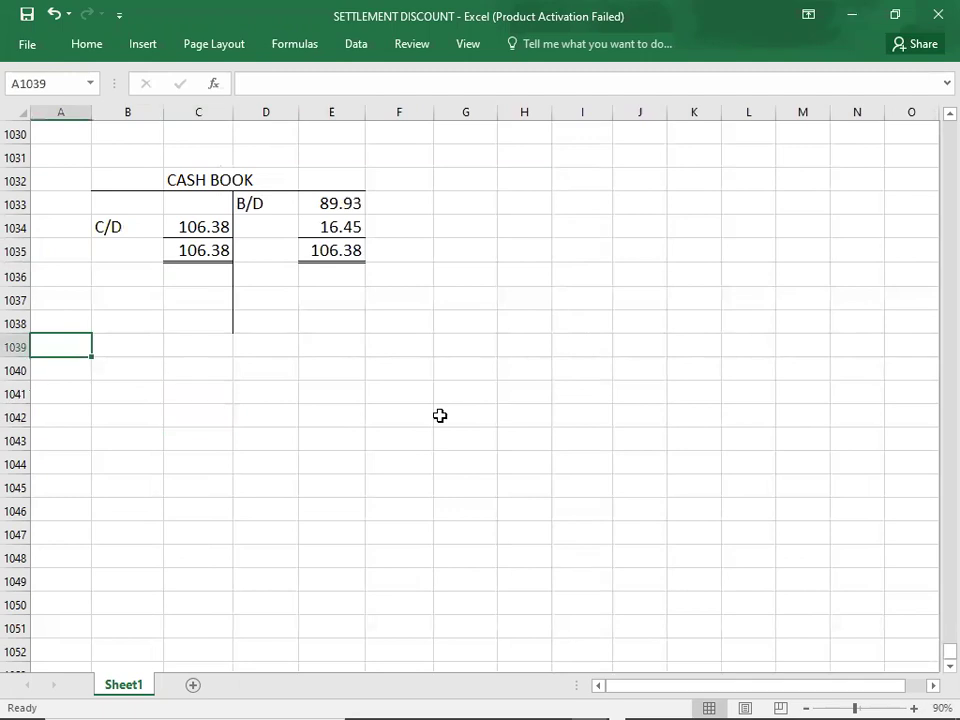
Switch to the multiple choice PDF in Acrobat Reader and compare the cash book balance with question 250's answer options
key("alt+Tab")
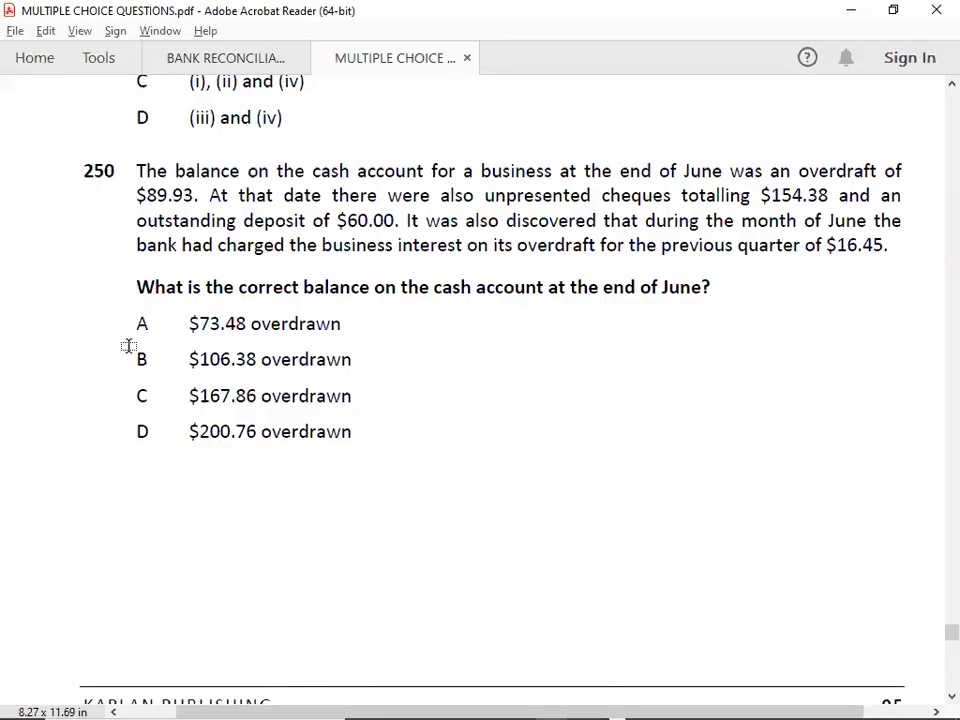
key("alt+Tab")
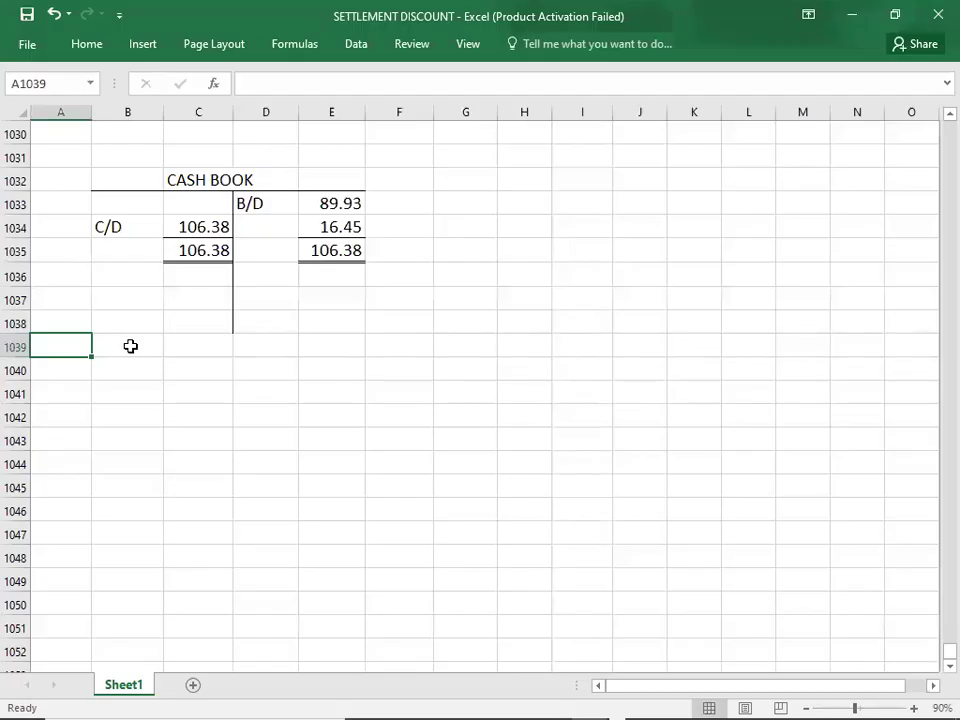
key("alt+Tab")
scroll(129, 345, "down", 3)
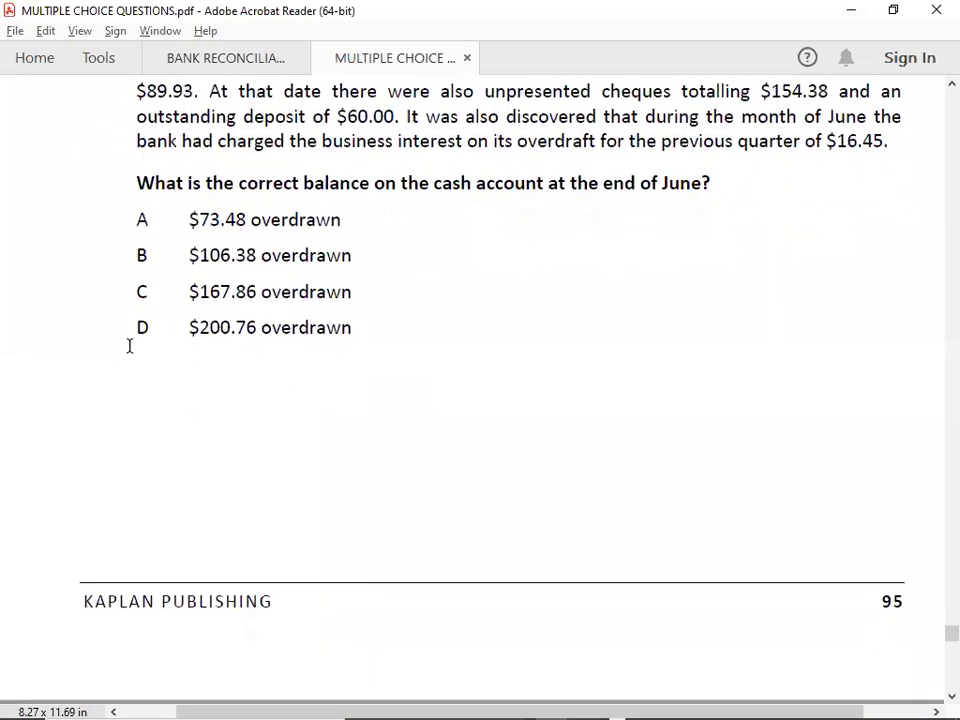
Read question 251 in the PDF and highlight its line asking for the balance on the bank statement
scroll(130, 352, "down", 10)
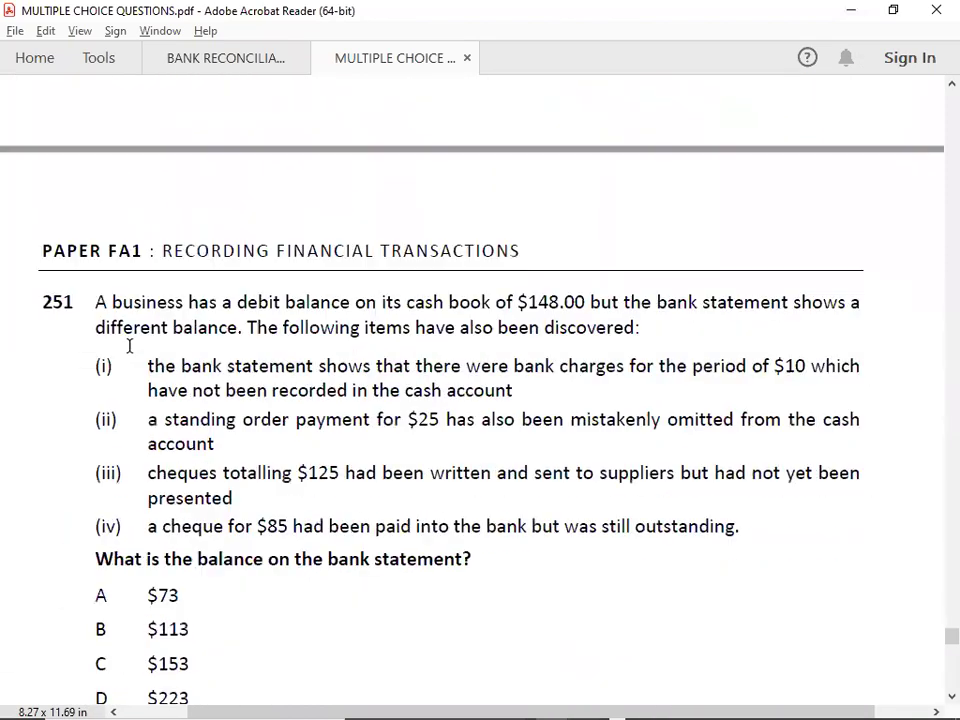
scroll(129, 345, "down", 3)
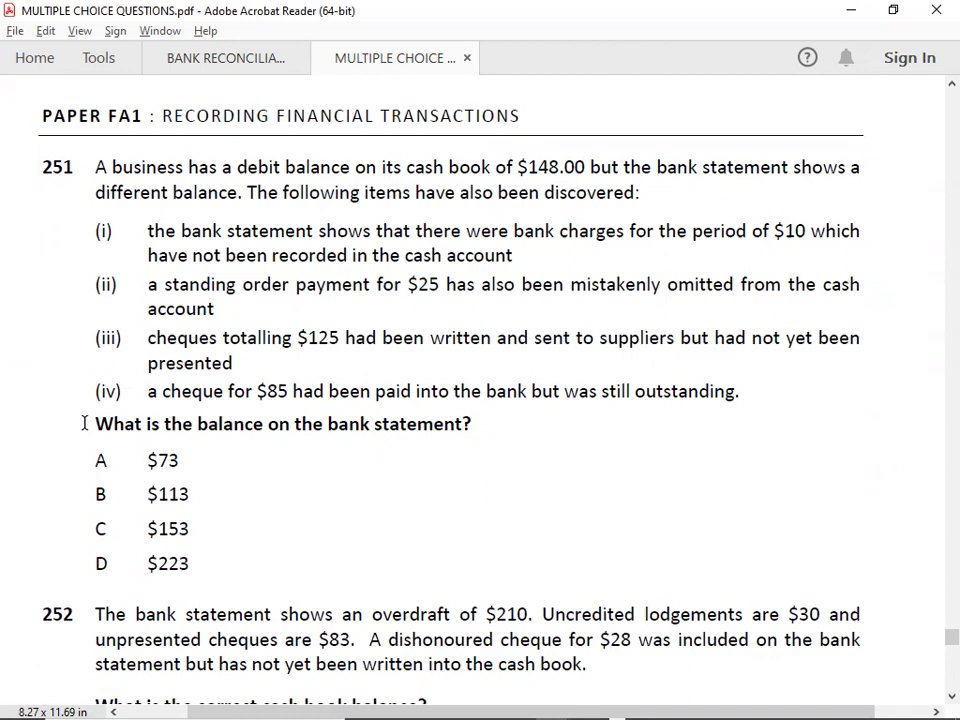
left_click_drag(85, 423, 471, 424)
left_click_drag(486, 393, 476, 422)
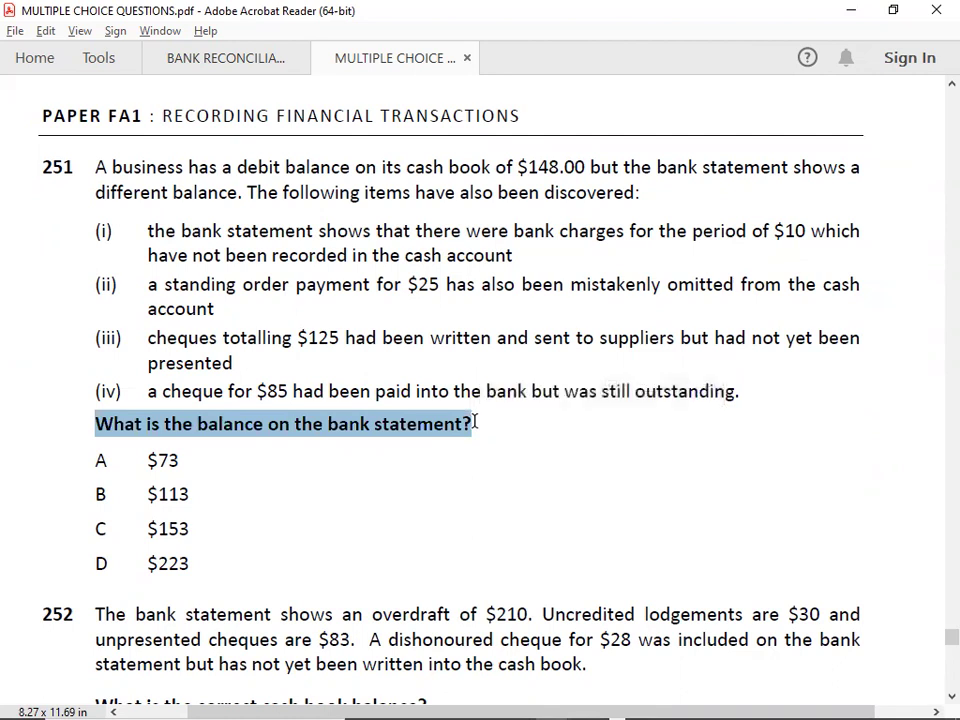
Switch to the PowerPoint lecture and examine the Q. 30.4 bank reconciliation statement layout on slide 9
key("alt+Tab")
key("alt+Tab")
key("alt+Tab")
key("alt+Tab")
key("alt+Tab")
key("alt+Tab")
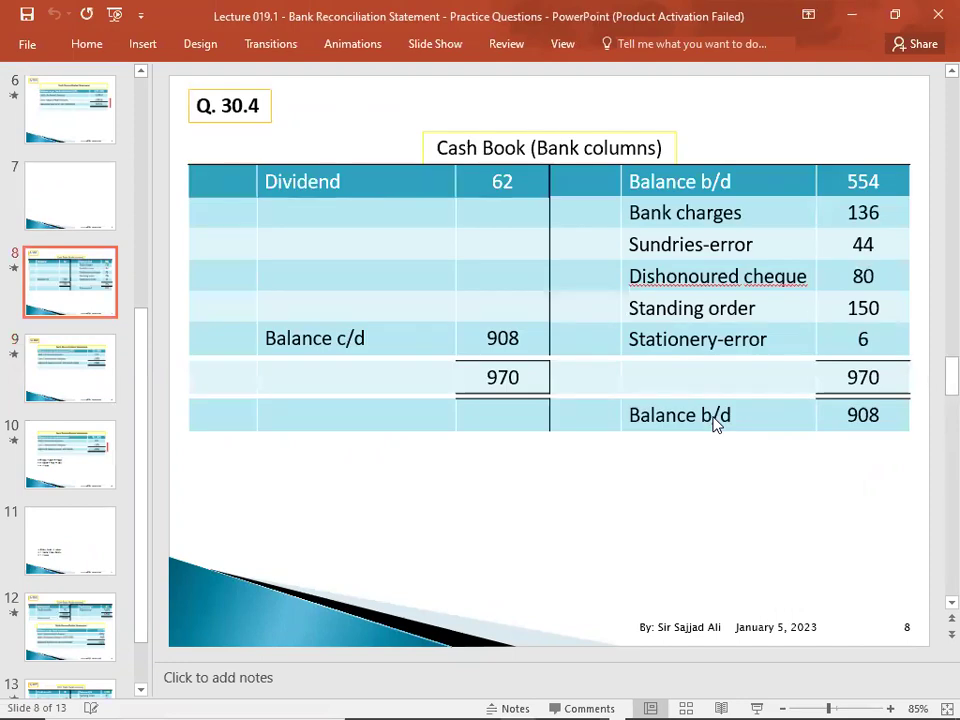
scroll(715, 423, "down", 1)
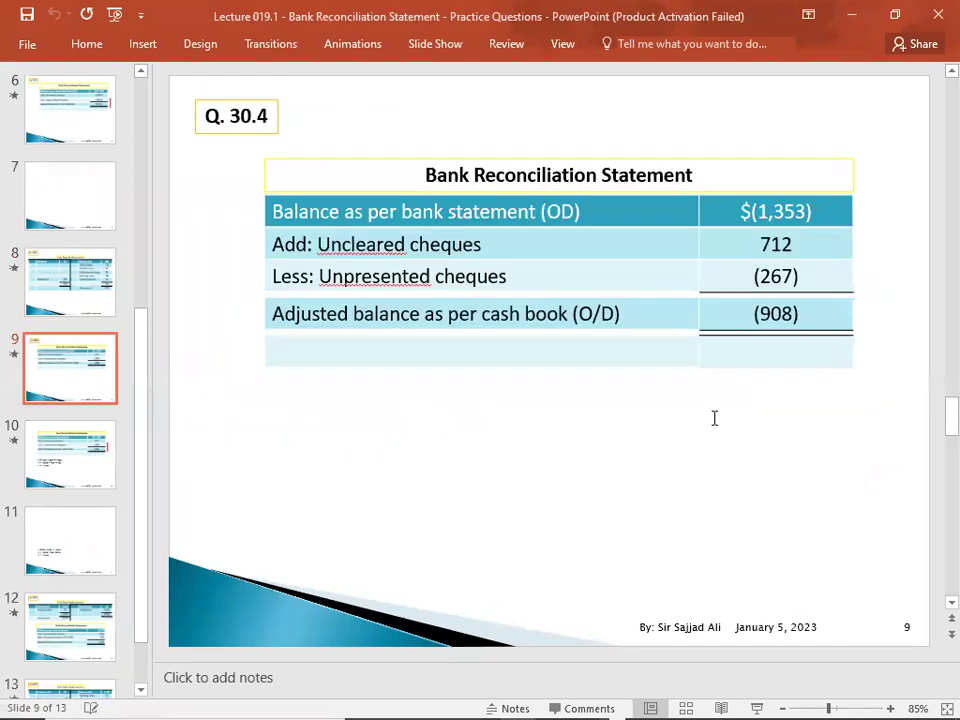
left_click(735, 205)
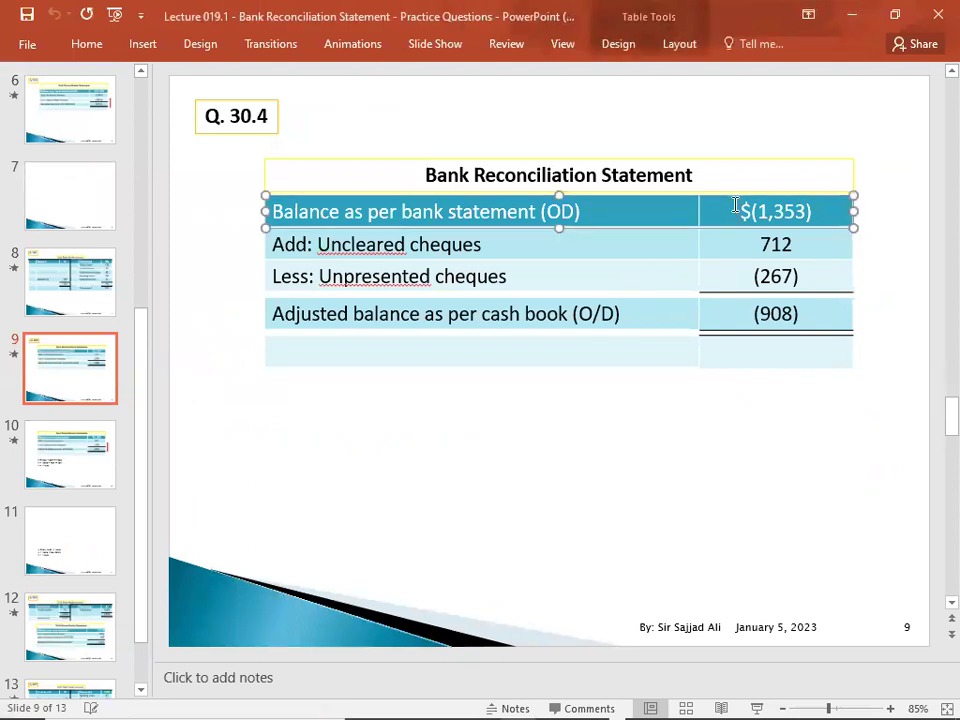
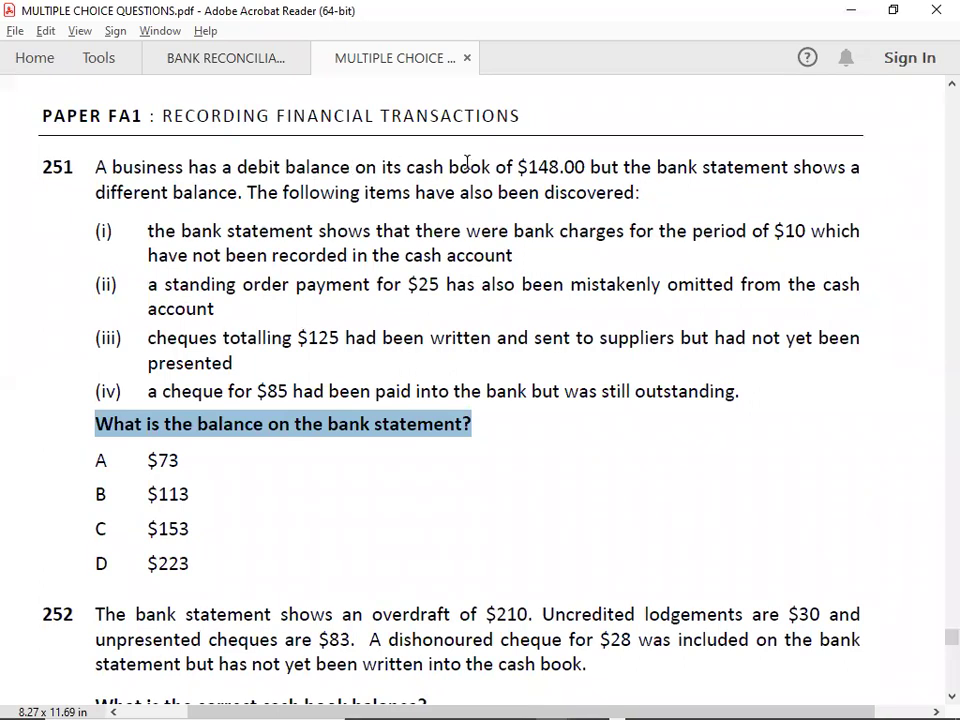
Switch to the Excel cash book and record the opening debit balance as B/D in B1033 with 148 in C1033
key("alt+Tab")
key("Up")
key("Up")
key("Up")
key("Up")
key("Up")
key("Up")
key("Up")
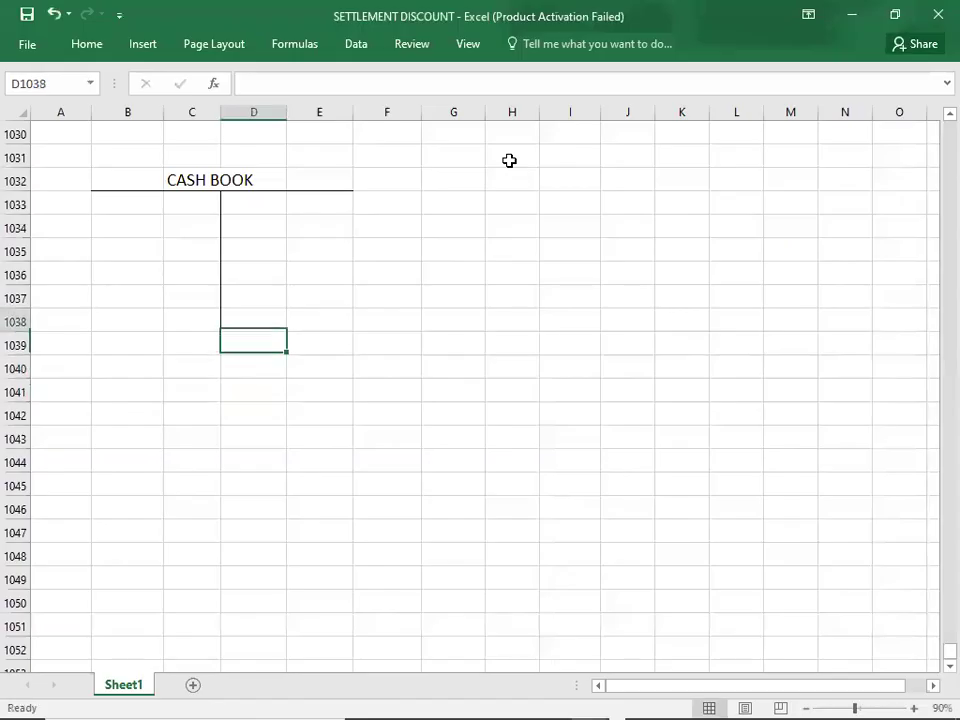
key("Left")
key("Down")
key("Up")
key("Left")
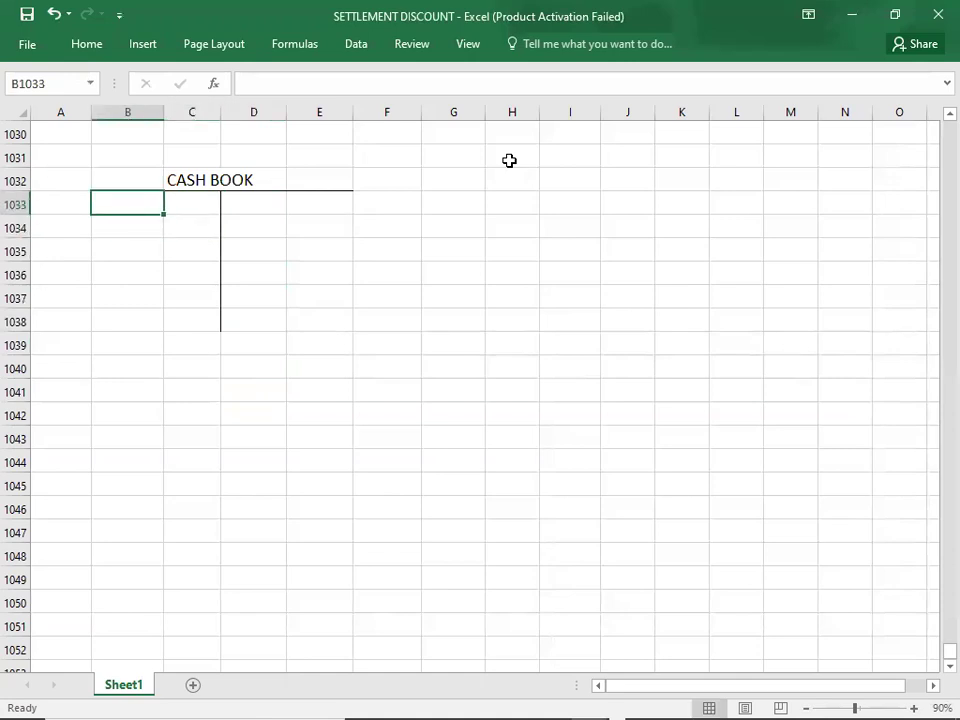
type("B/D")
key("Right")
type("18")
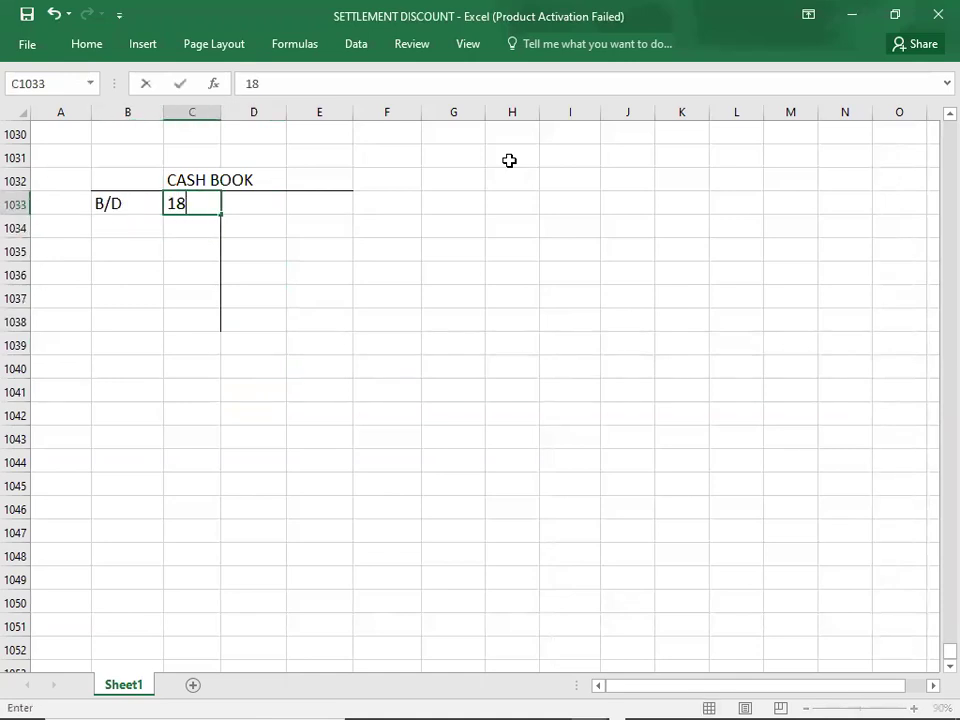
key("Down")
key("Left")
key("Up")
key("Right")
type("148")
key("Down")
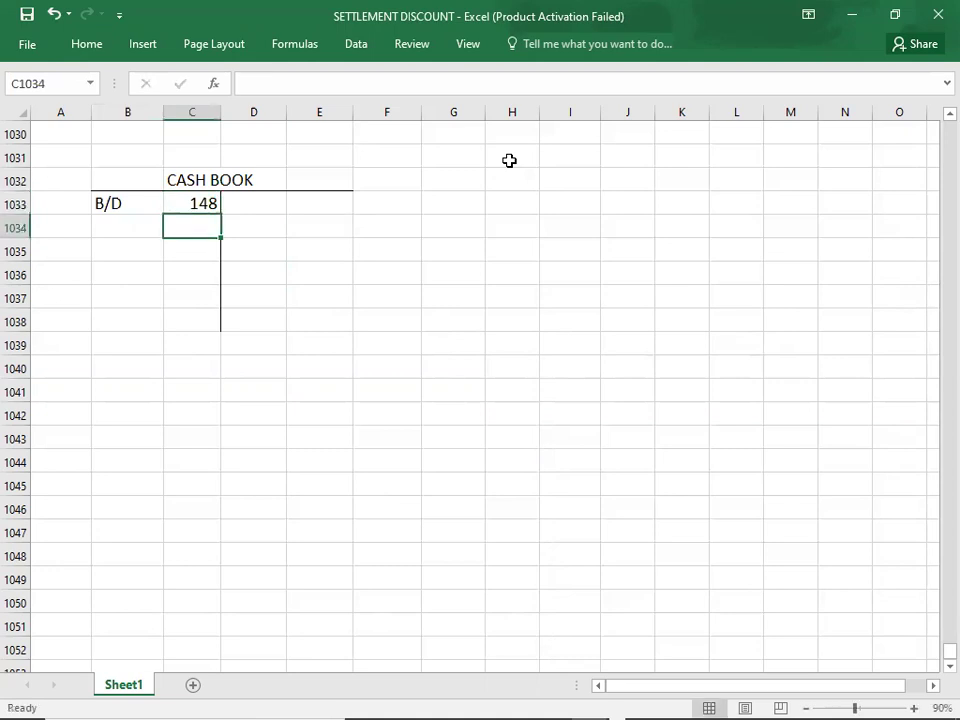
Check the bank charges in question 251's item (i) and enter 10 on the credit side in E1033
key("alt+Tab")
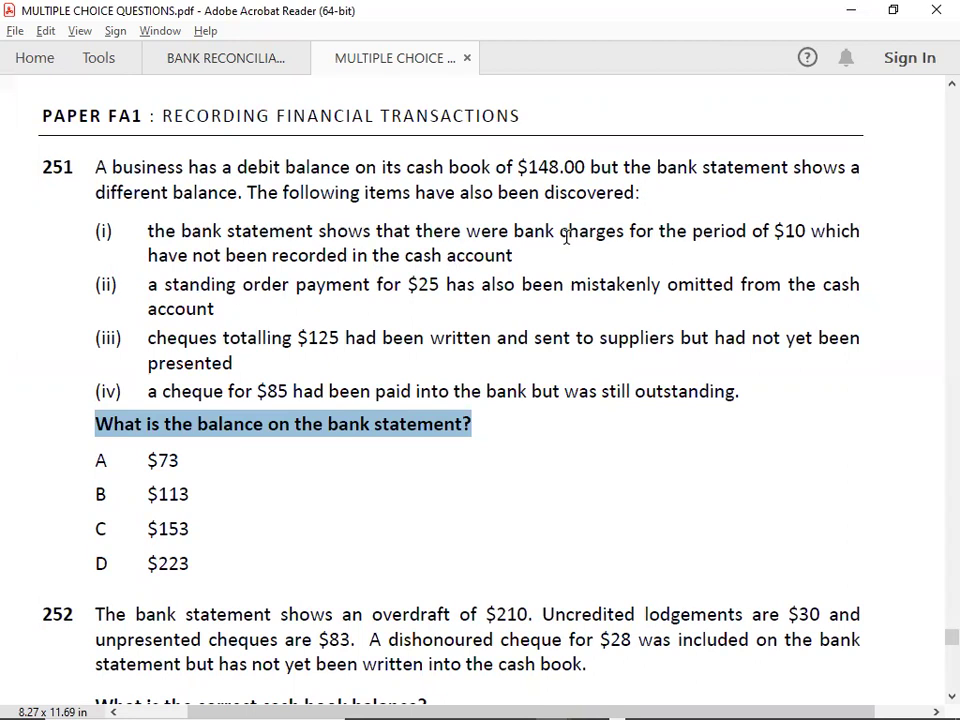
key("alt+Tab")
key("Down")
key("Down")
key("Up")
key("Right")
key("Right")
key("Up")
key("Up")
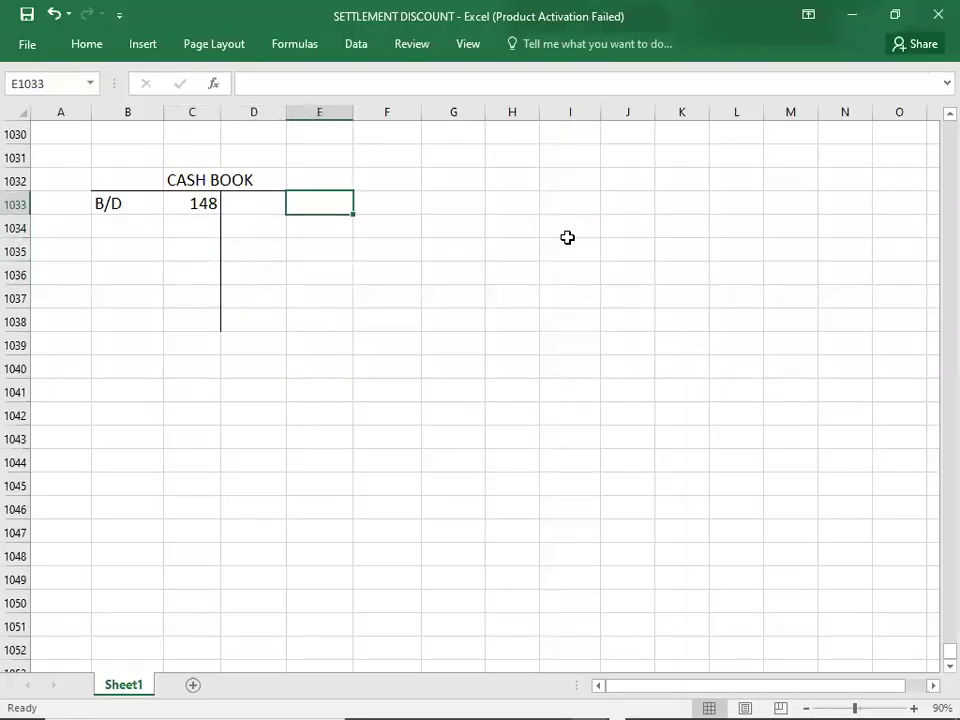
type("10")
key("Return")
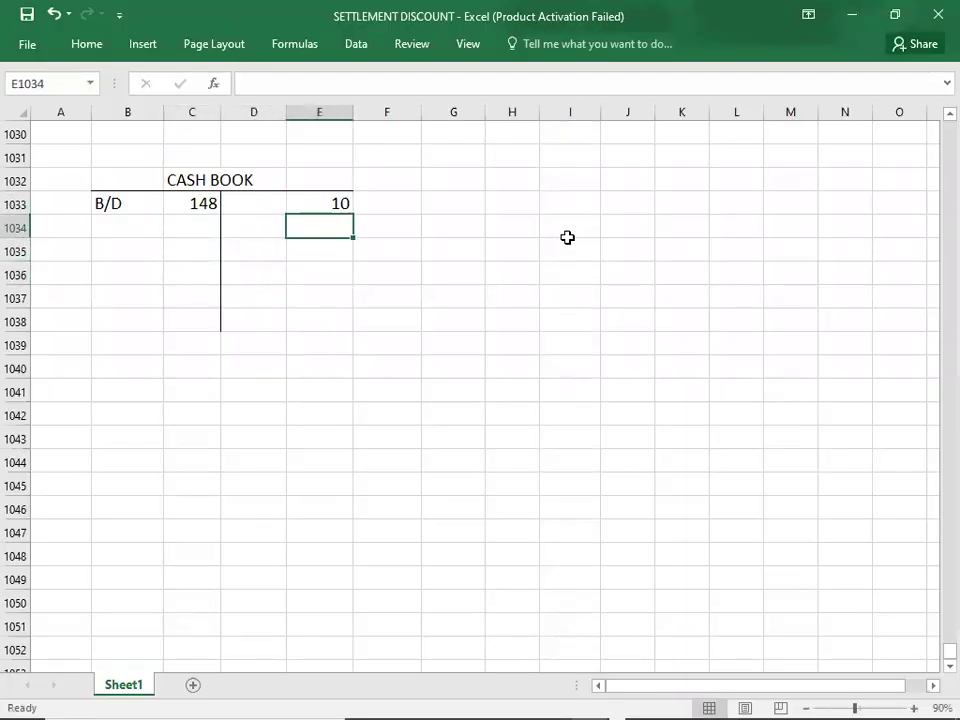
Check the standing order in question 251's item (ii) and enter 25 in E1034 of the Excel cash book
key("alt+Tab")
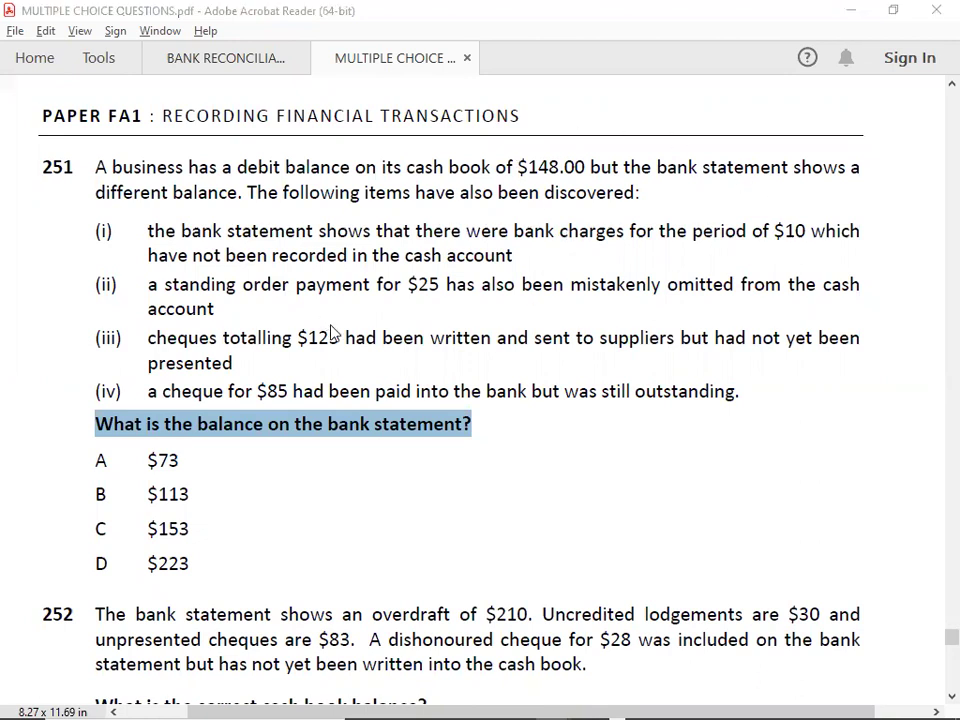
key("alt+Tab")
type("25")
key("Return")
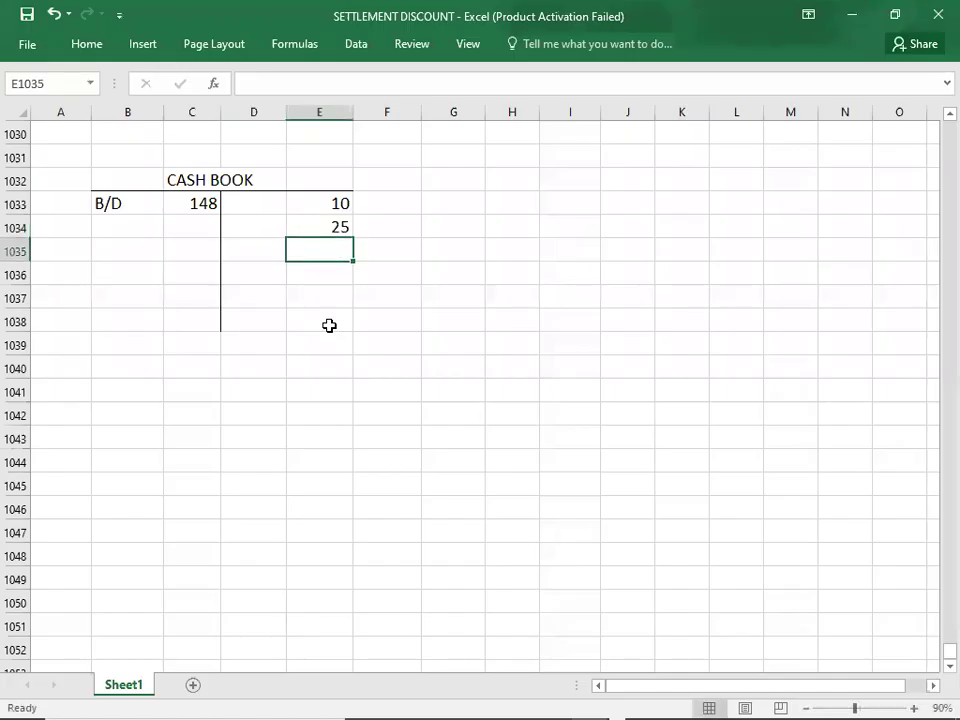
Switch to the PDF and review question 251's items (iii) and (iv) on the unpresented and outstanding cheques
key("alt+Tab")
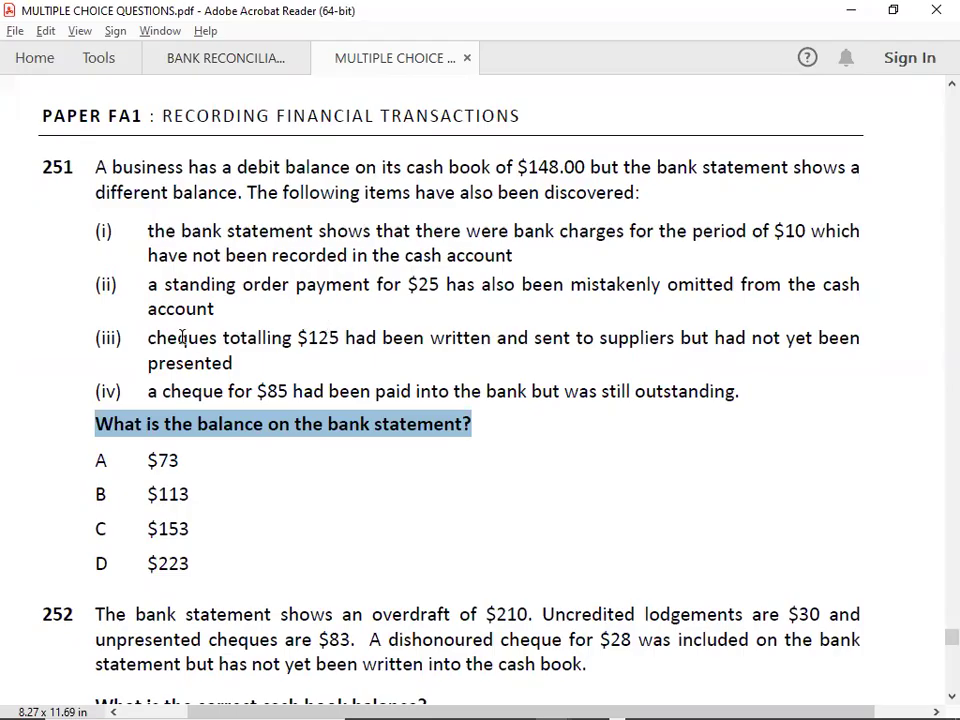
left_click(135, 338)
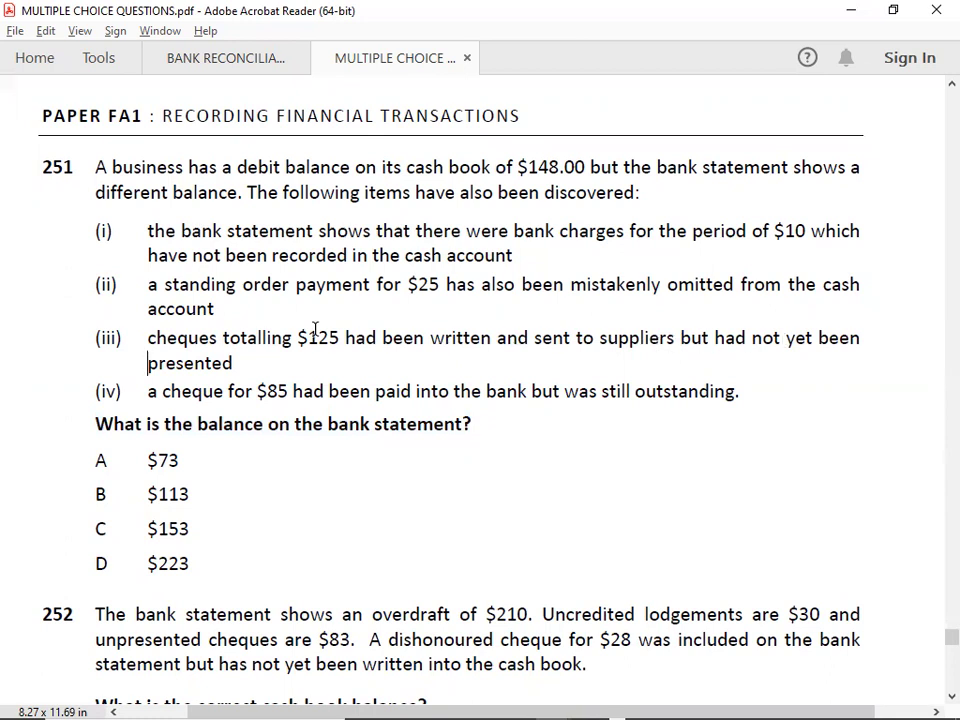
left_click(139, 390)
Return to Excel and apply a top and double bottom border to the credit total cell E1036
key("alt+Tab")
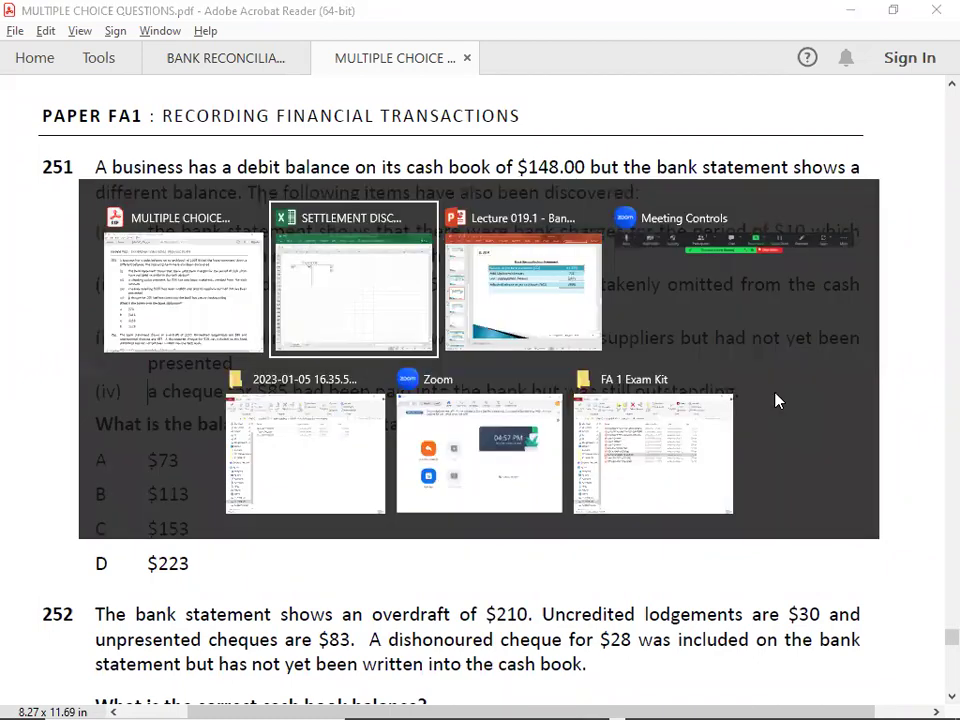
key("Down")
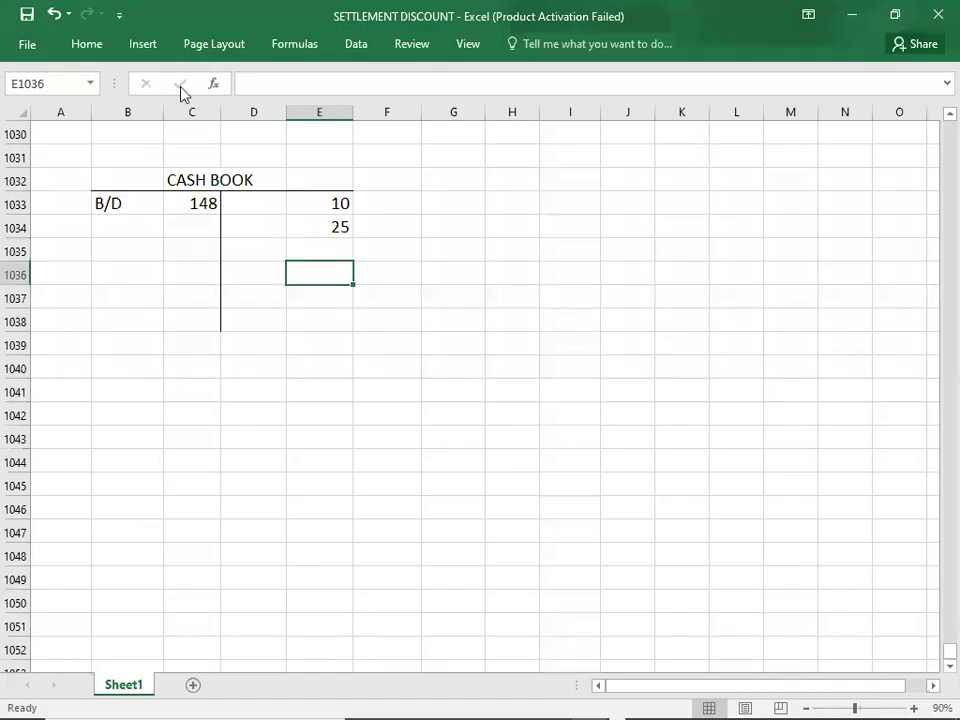
left_click(86, 44)
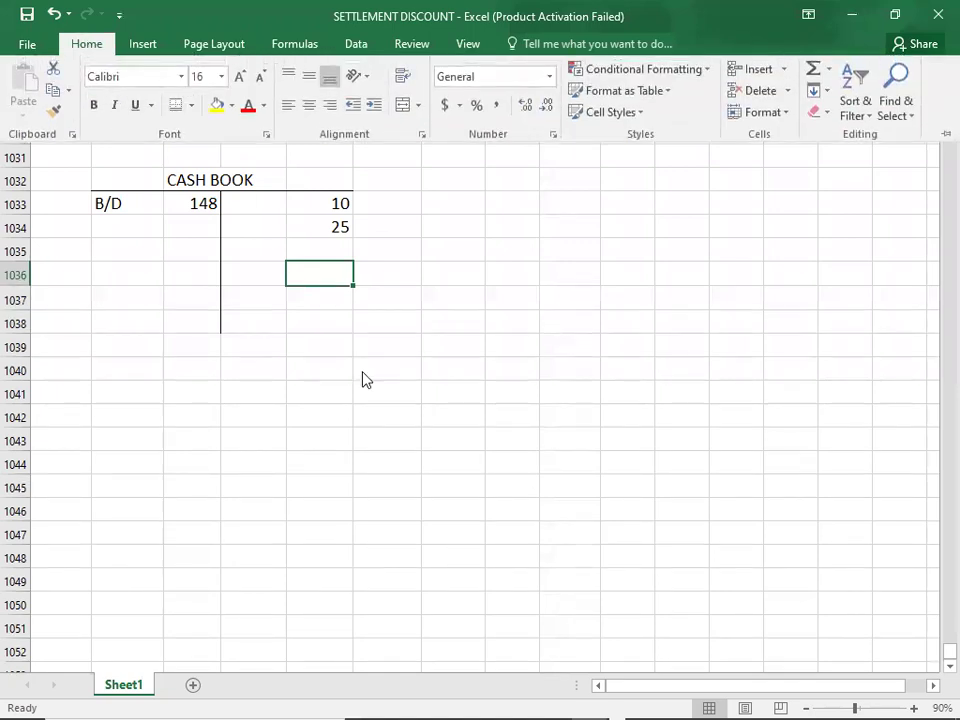
key("Escape")
key("Down")
key("Up")
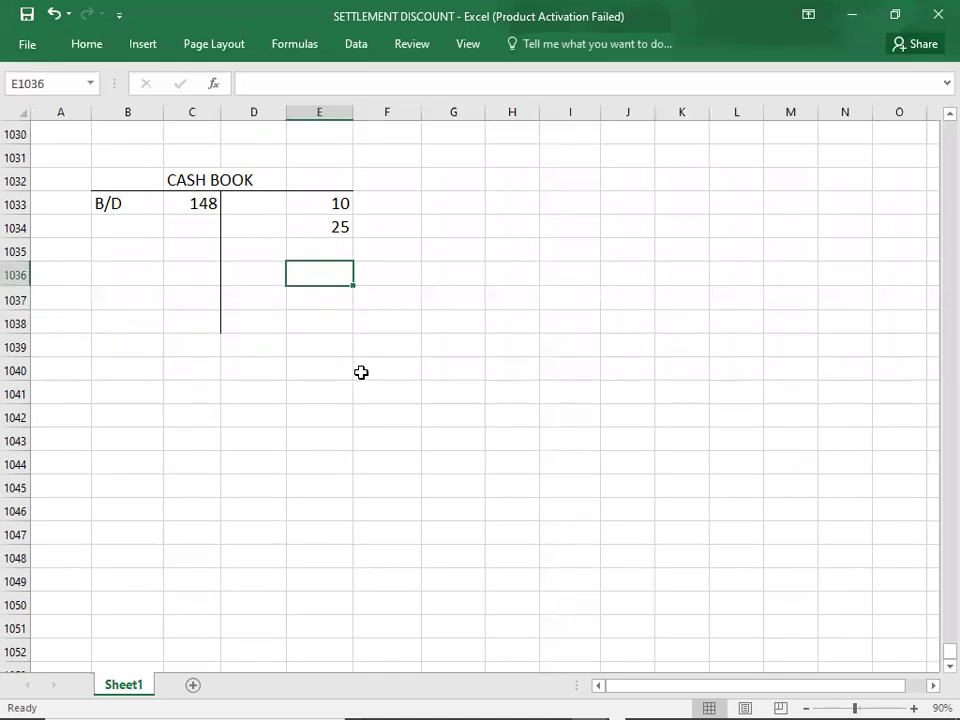
Copy the total border formatting from E1036 to C1036 and enter 148 as the total on both sides
key("ctrl+c")
key("Left")
key("Left")
key("ctrl+v")
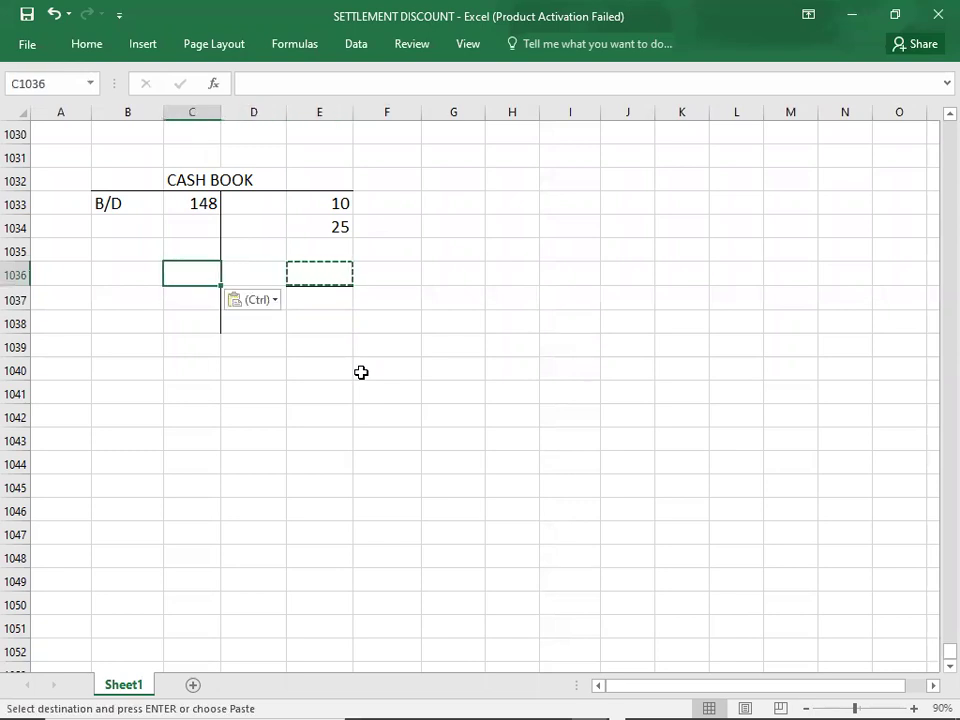
type("148")
key("Right")
key("Right")
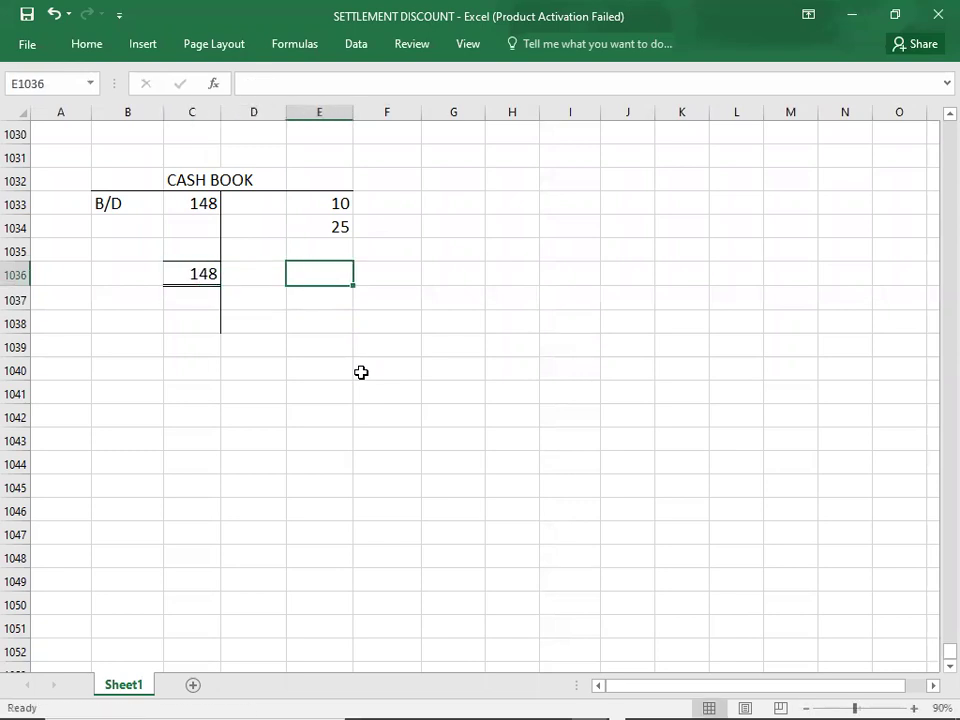
type("148")
key("Up")
Record the closing balance as C/D in D1035 with 113 in E1035
key("Left")
type("C/D")
key("Right")
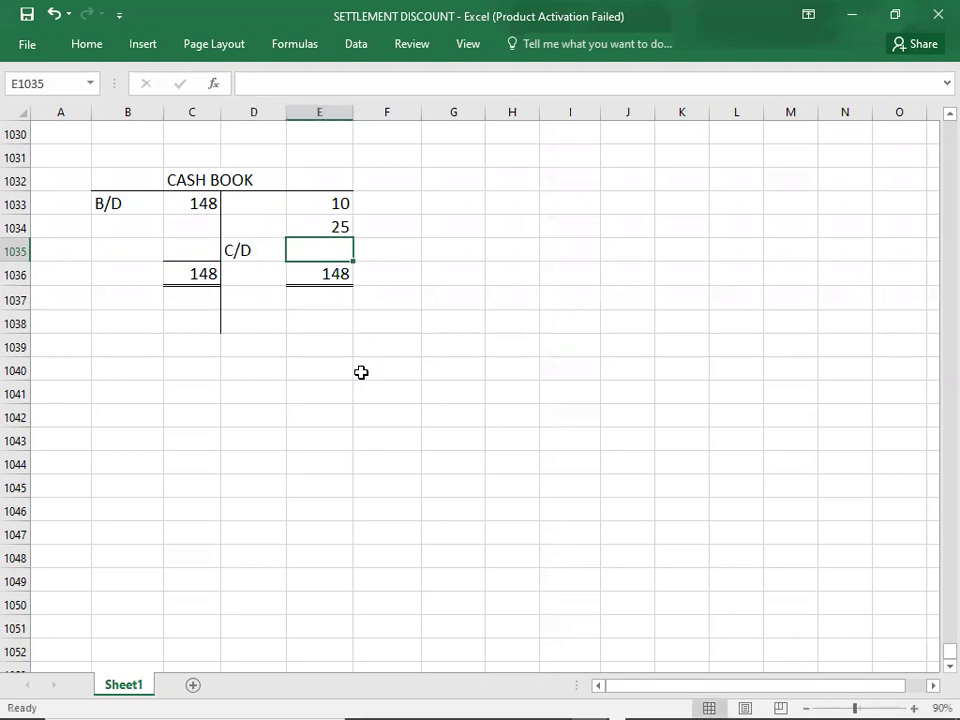
type("113")
key("Down")
Bring the balance down as B/D in B1037 with 113 in C1037
key("Down")
key("Left")
key("Down")
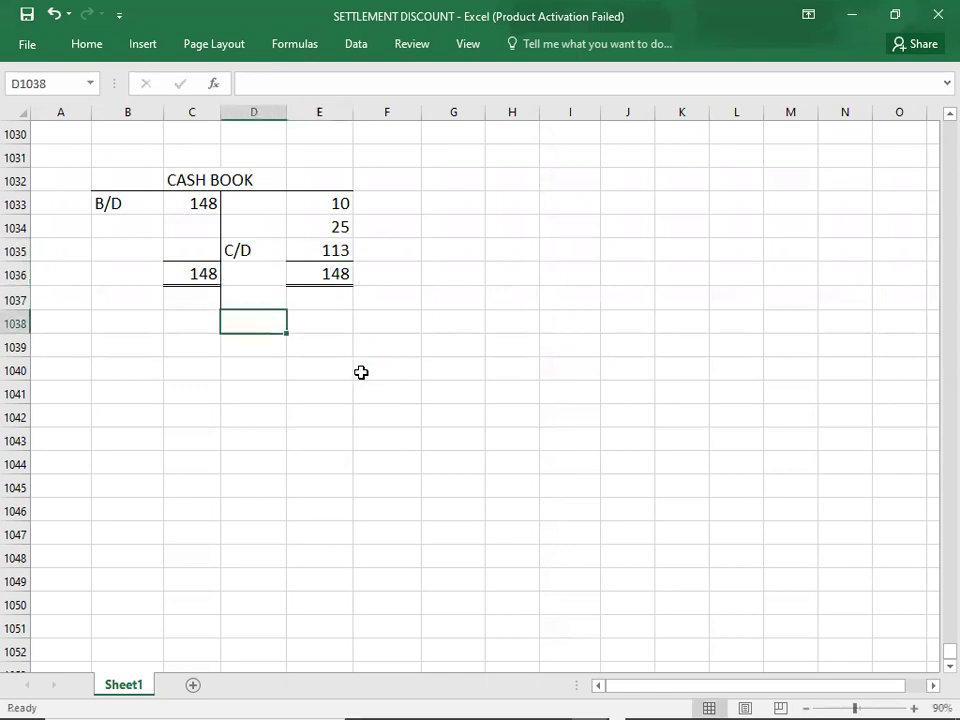
key("Up")
key("Left")
key("Left")
type("B/D")
key("Right")
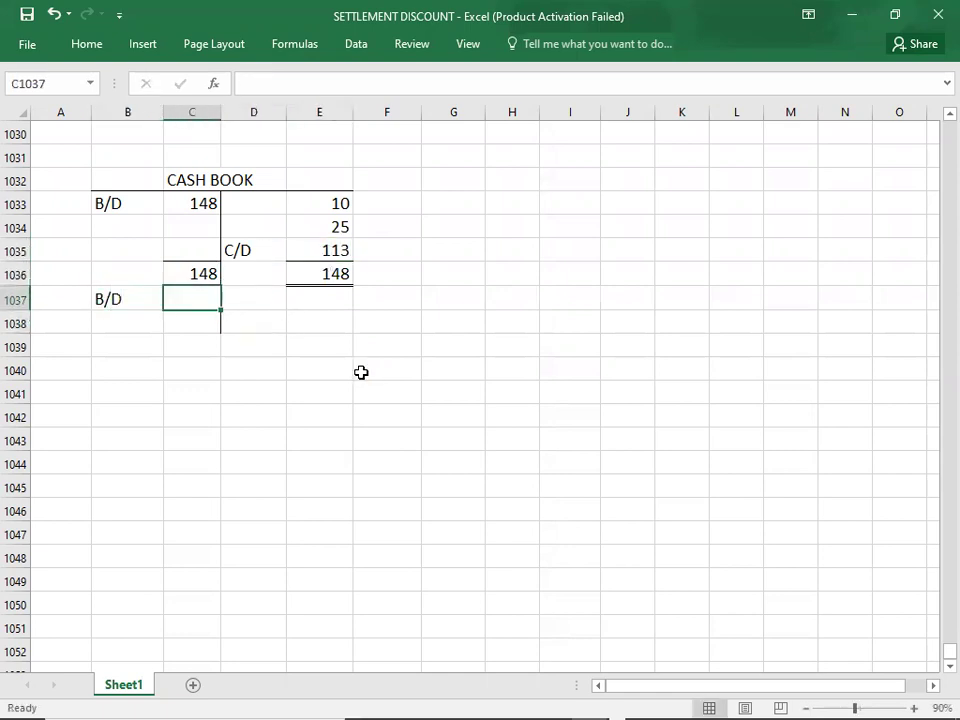
type("113")
key("Down")
Add the bold heading BRS in B1041 below the cash book
key("Left")
key("Down")
key("Down")
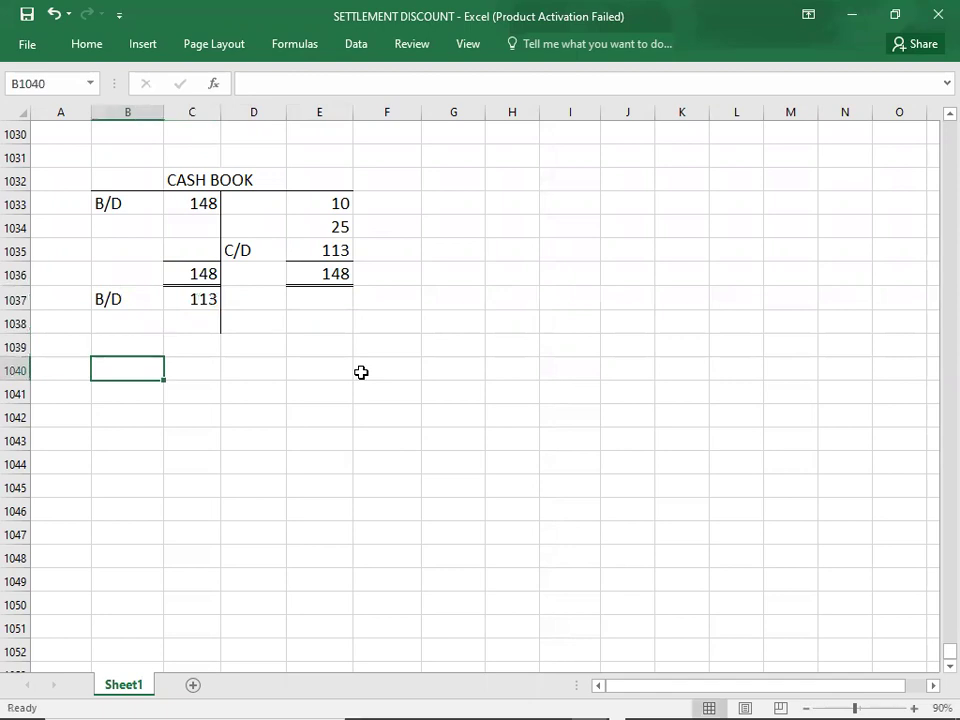
key("Down")
key("Up")
key("Down")
type("BRS")
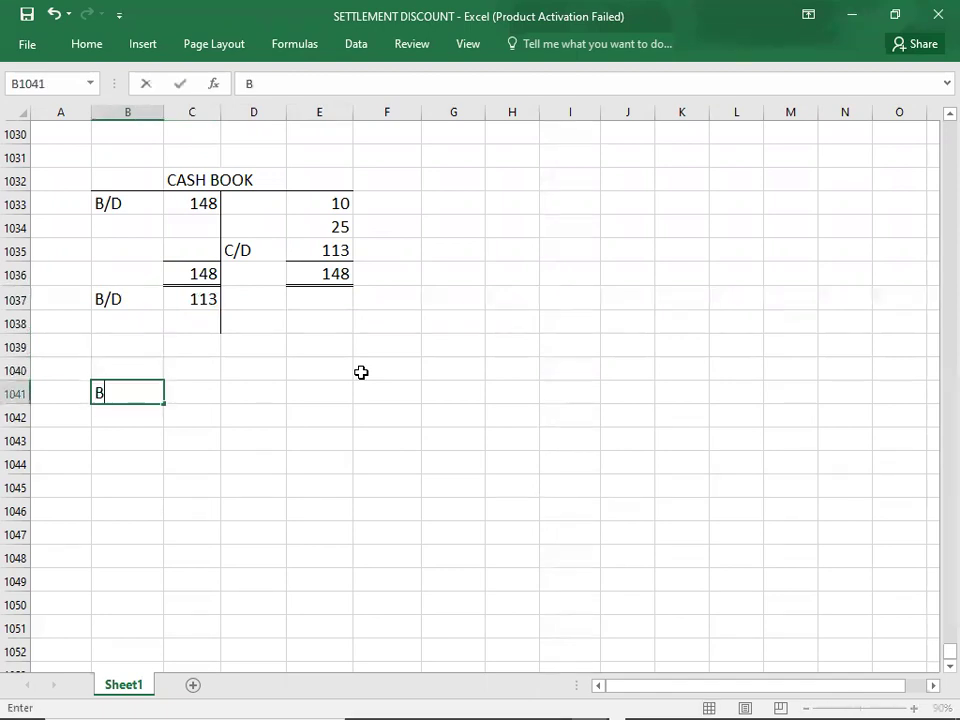
key("Return")
key("Up")
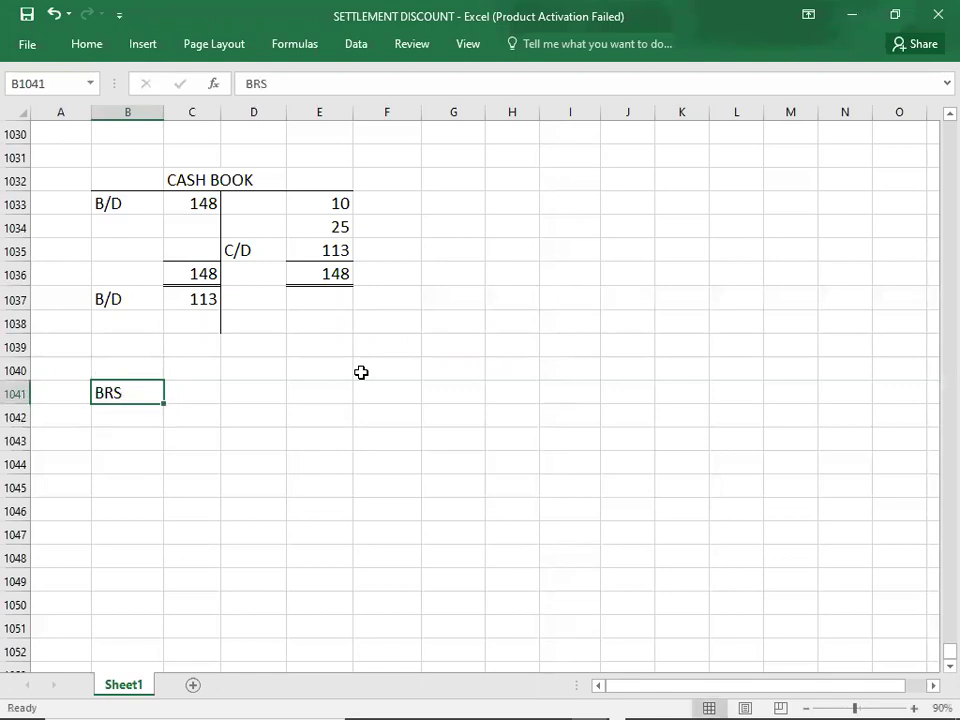
key("ctrl+b")
Enter BALANCE AS PER BANK STATEMENT in B1042 with a question mark for its unknown amount in F1042
key("Down")
type("BA")
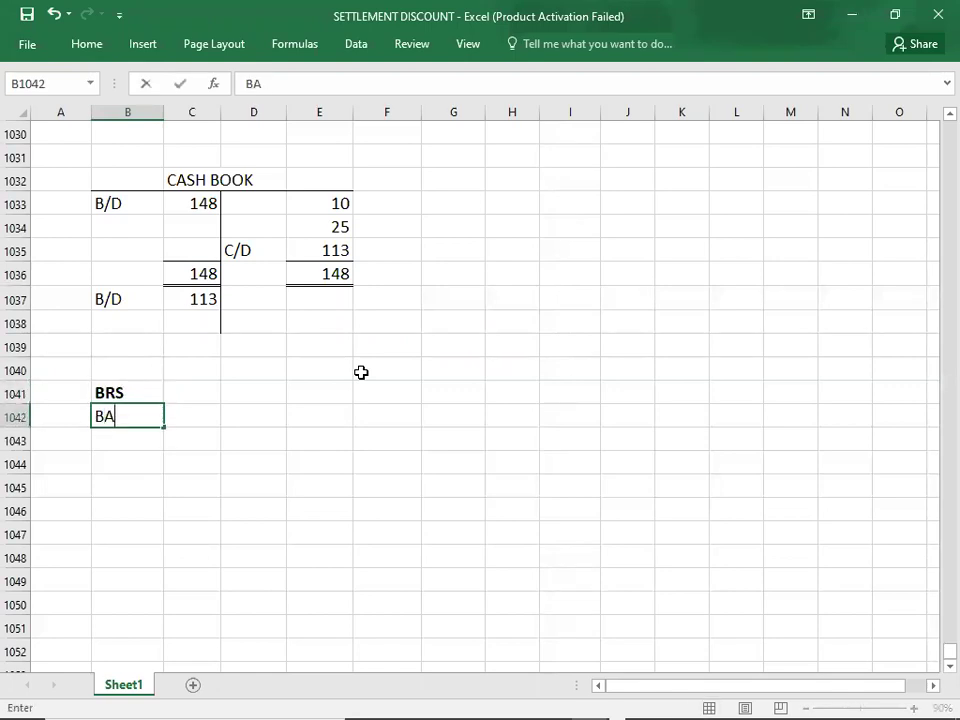
type("LANCE AS PE")
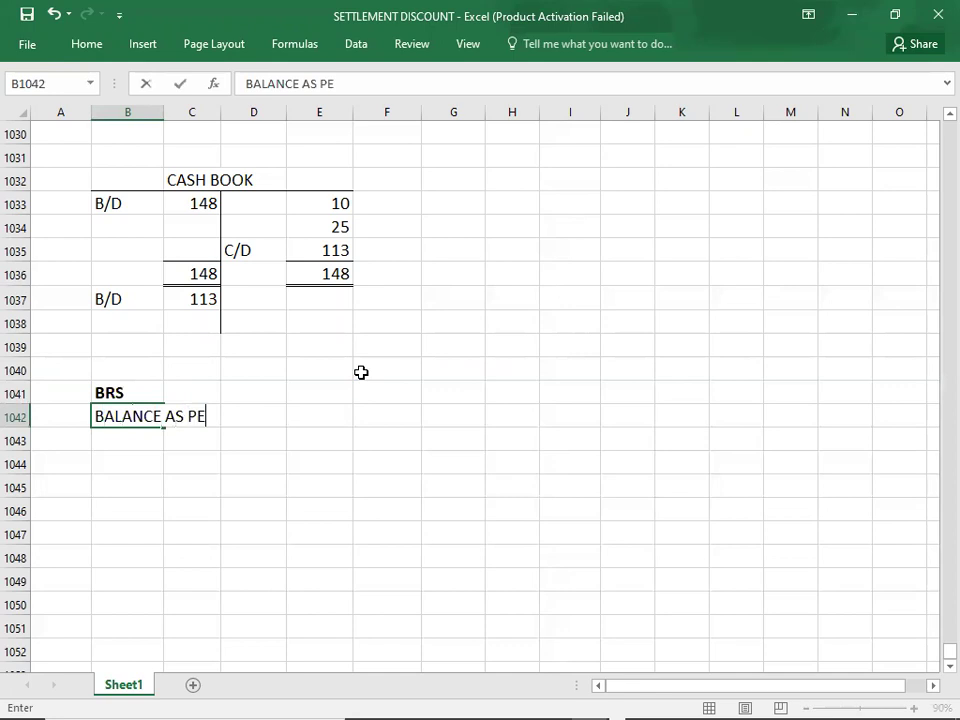
type("R BANK ")
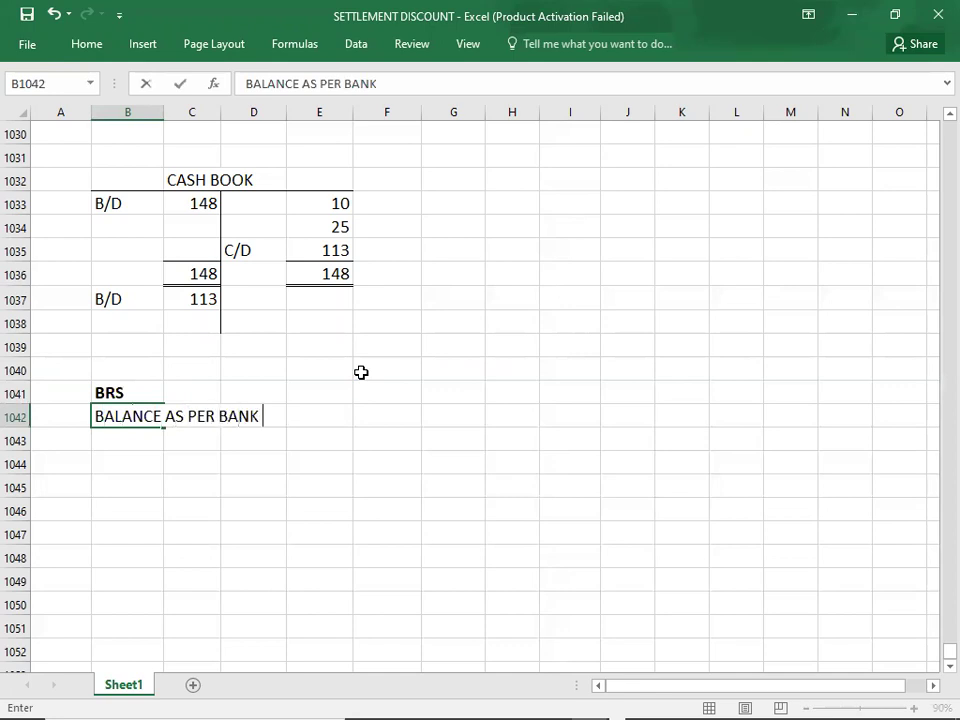
type("STATEMENT")
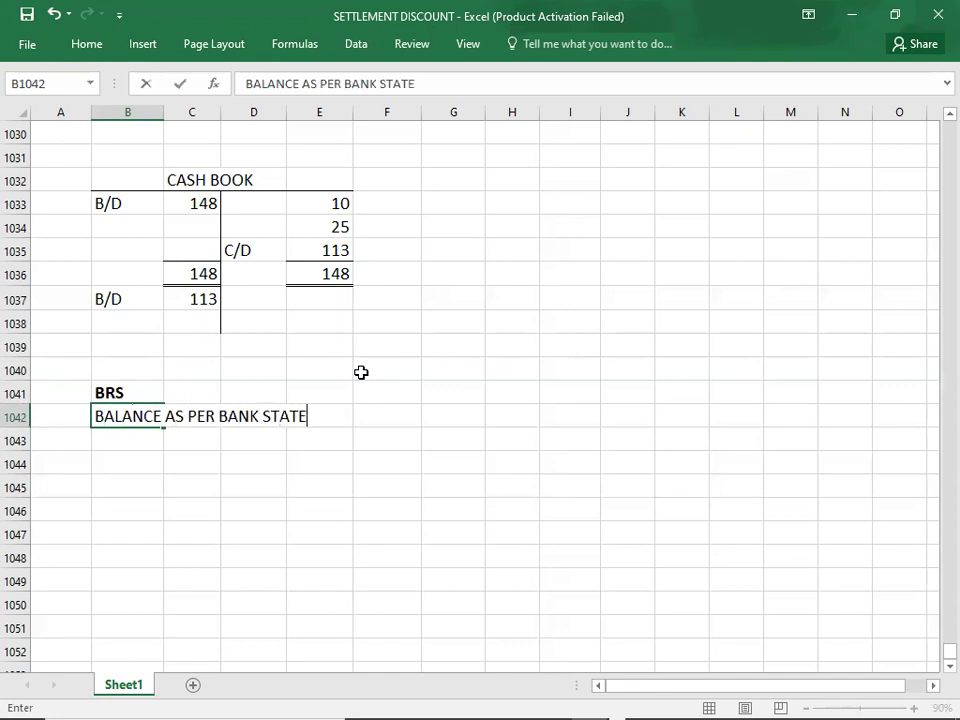
left_click(388, 416)
type("?")
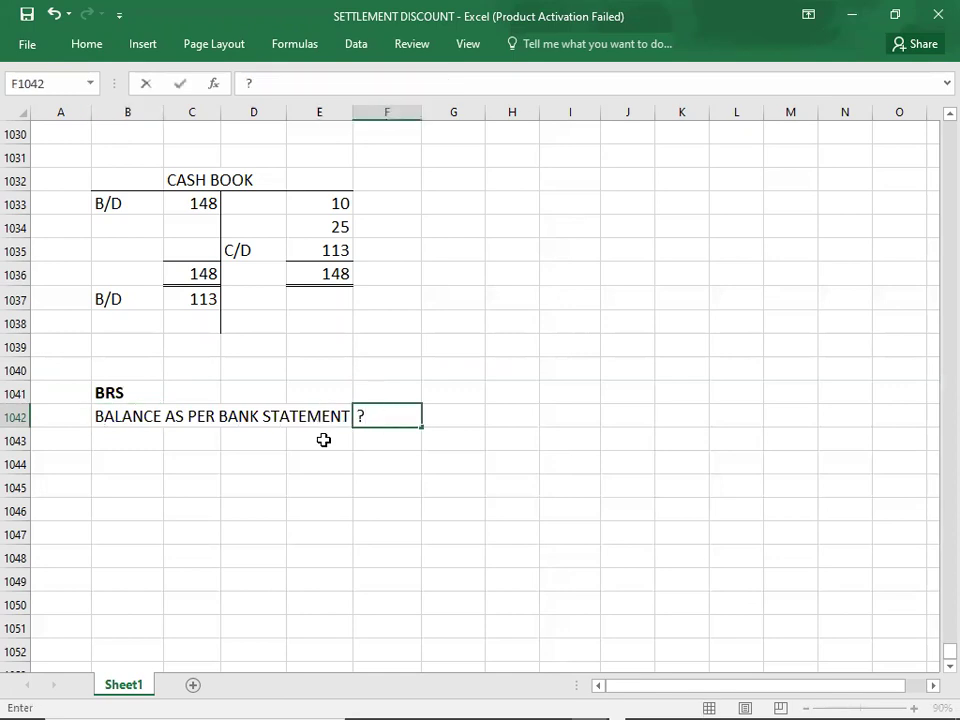
Enter LESS: UNPRESENTED CHEQUES in B1043, below the bank statement balance line
left_click(127, 442)
key("alt+Tab")
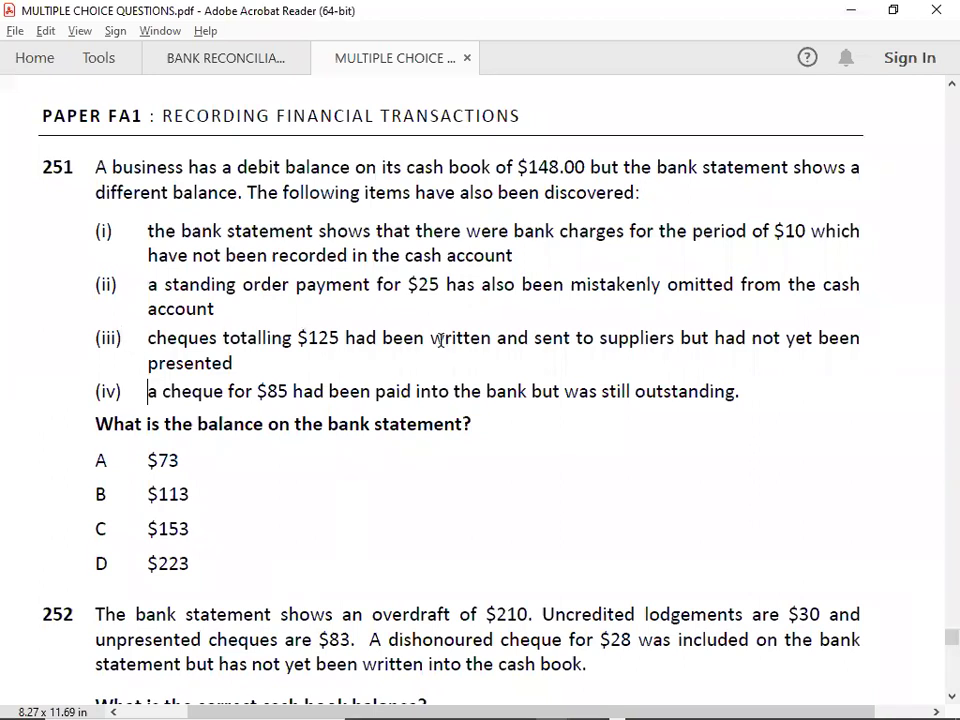
key("alt+Tab")
type("LEE")
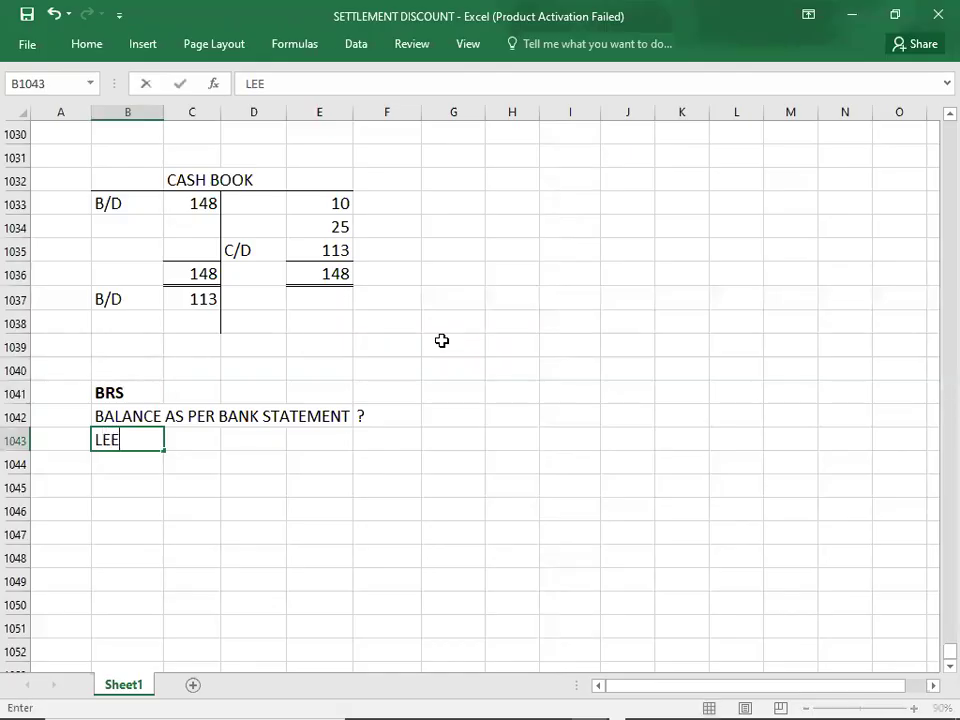
type(": UNPRESENTED")
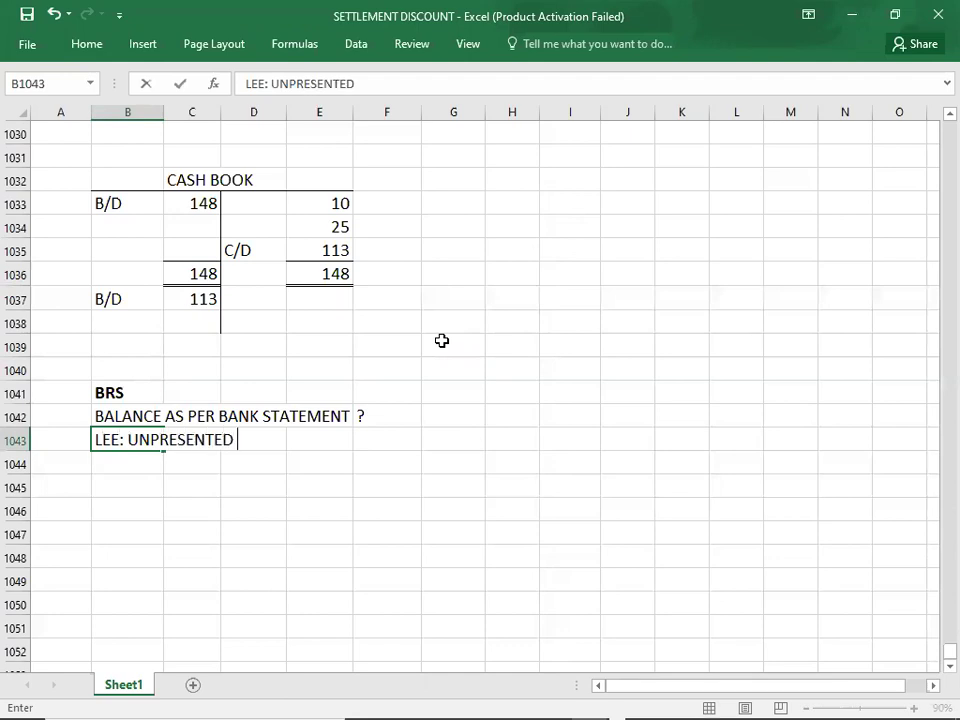
type(" CHEQUES")
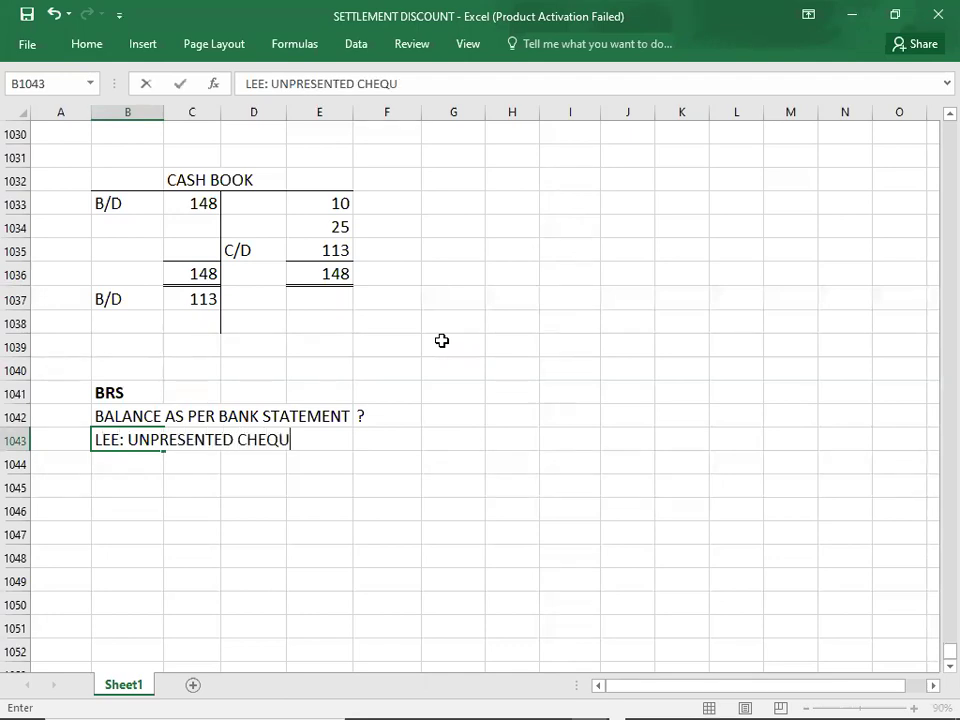
key("Right")
key("Right")
key("Right")
key("Right")
key("Right")
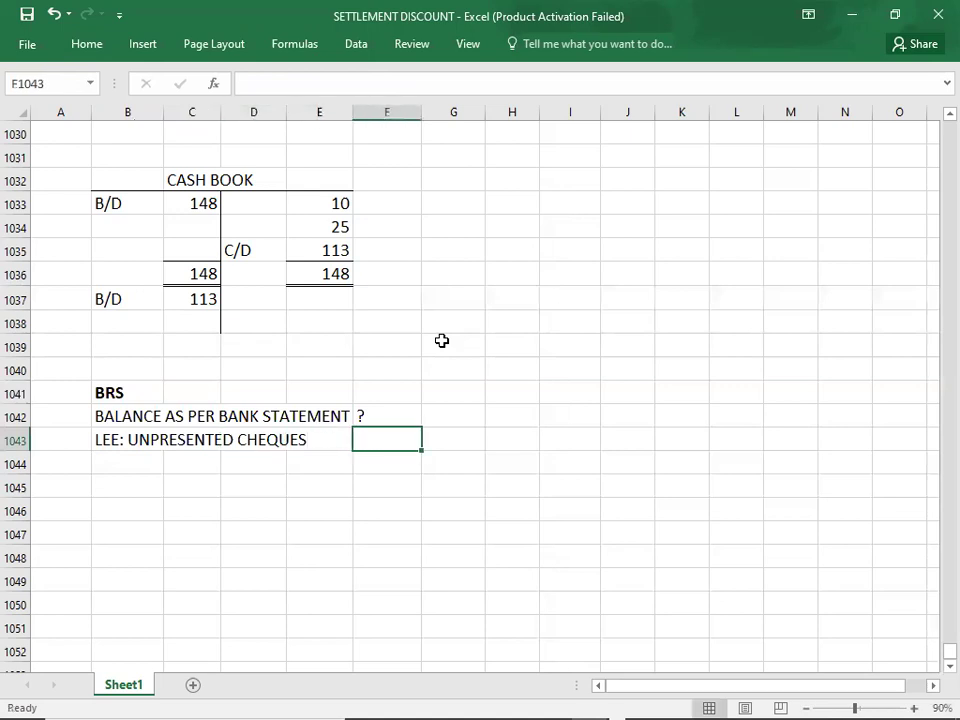
double_click(109, 437)
key("Delete")
type("SS")
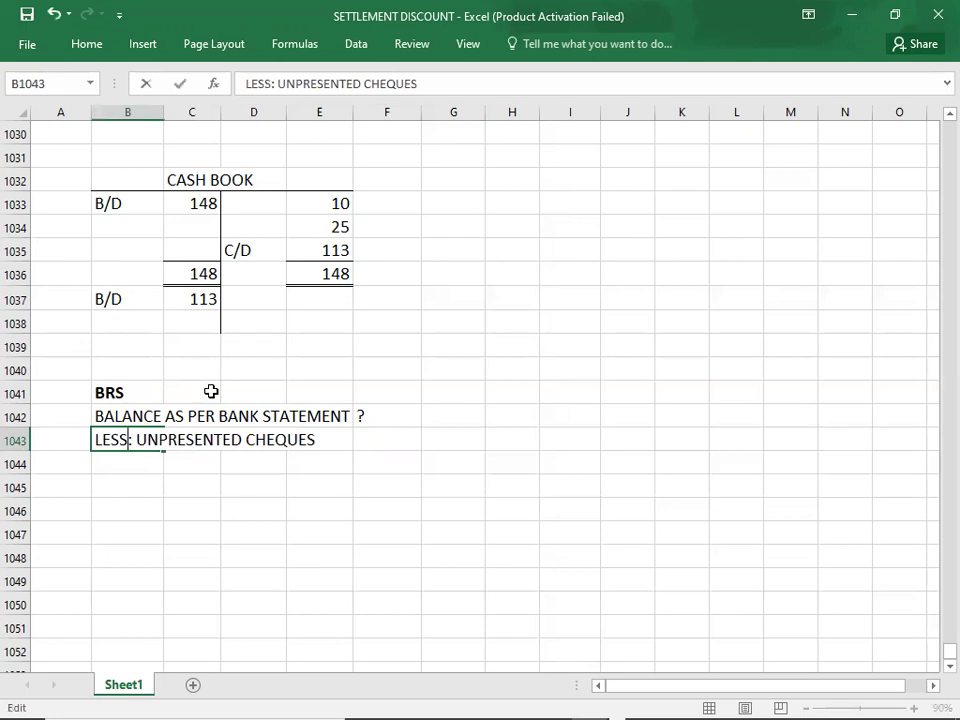
Check item (iii) of question 251 and enter -125 in G1043 for the unpresented cheques
left_click(454, 446)
key("alt+Tab")
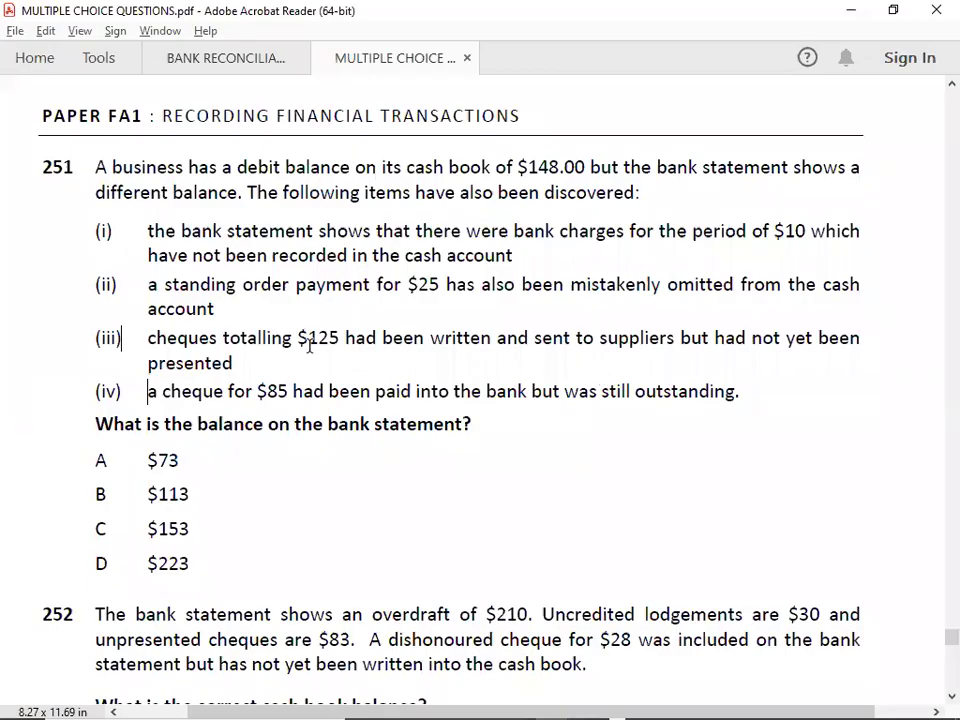
key("alt+Tab")
type("-125")
key("Return")
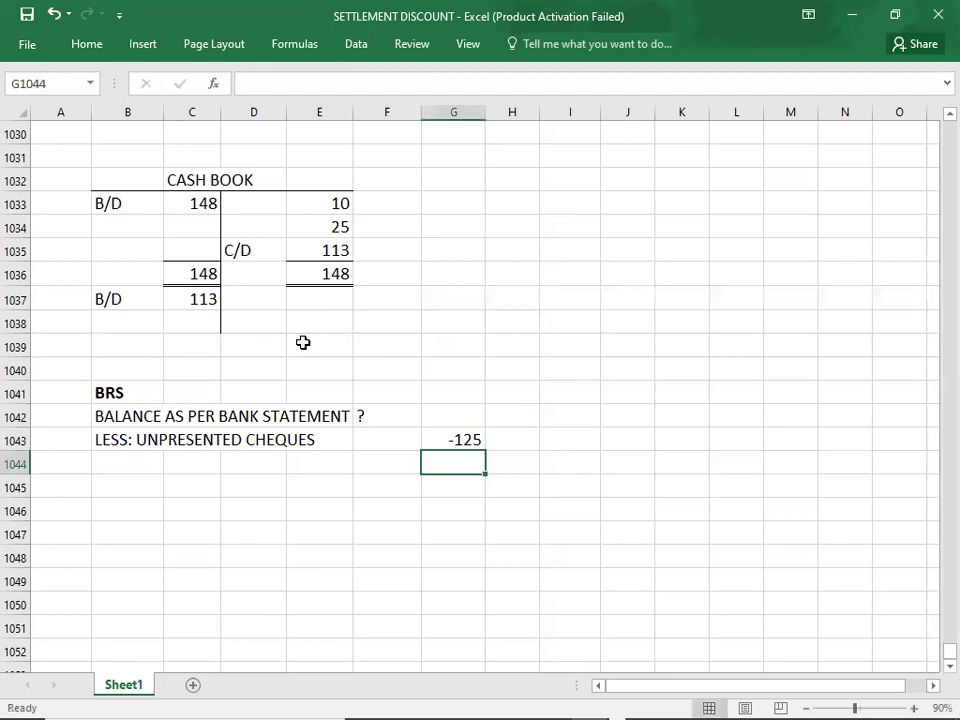
Enter ADD: UNCLEARED CHEQUES in B1044 as the next reconciliation line
key("Left")
key("Left")
key("Left")
key("Left")
key("Left")
type("AD")
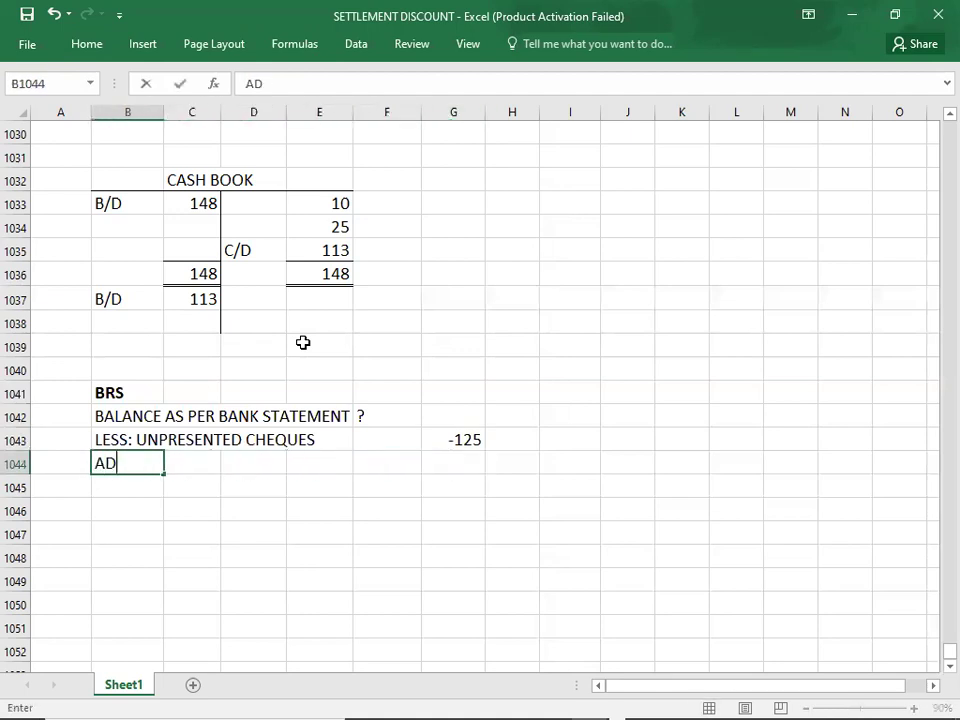
type("D: UNCLERA")
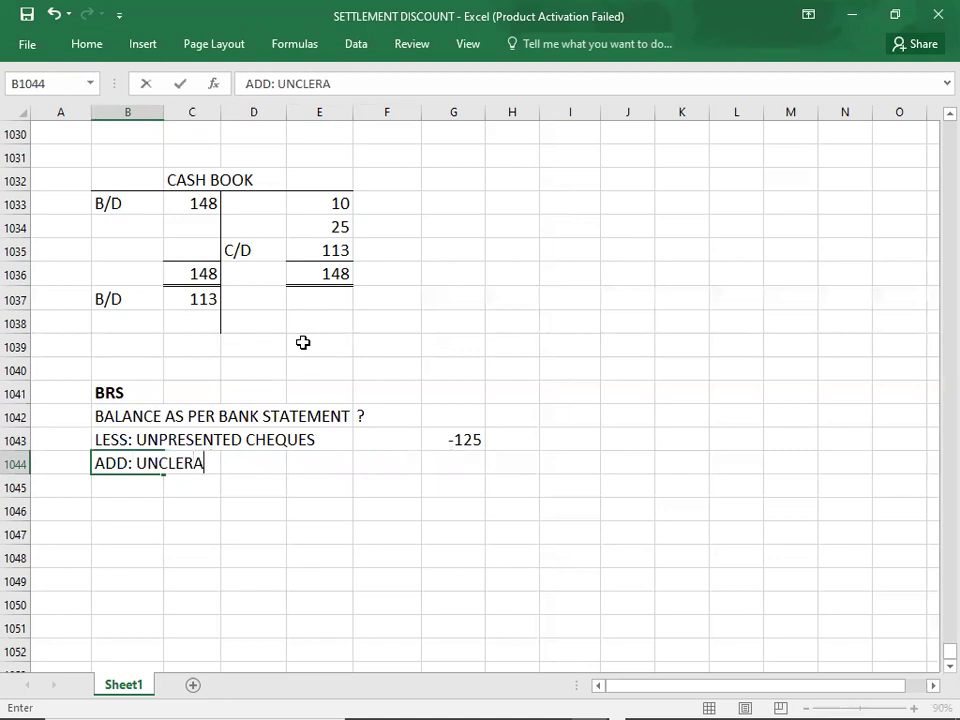
key("BackSpace")
key("BackSpace")
type("ARED")
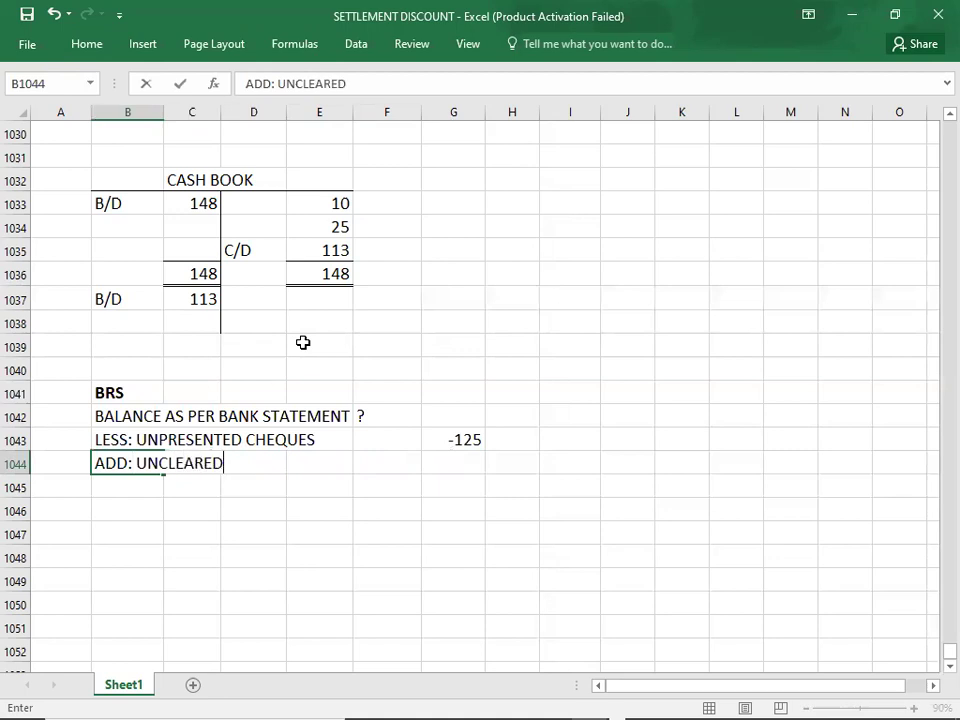
type(" CHEQUES")
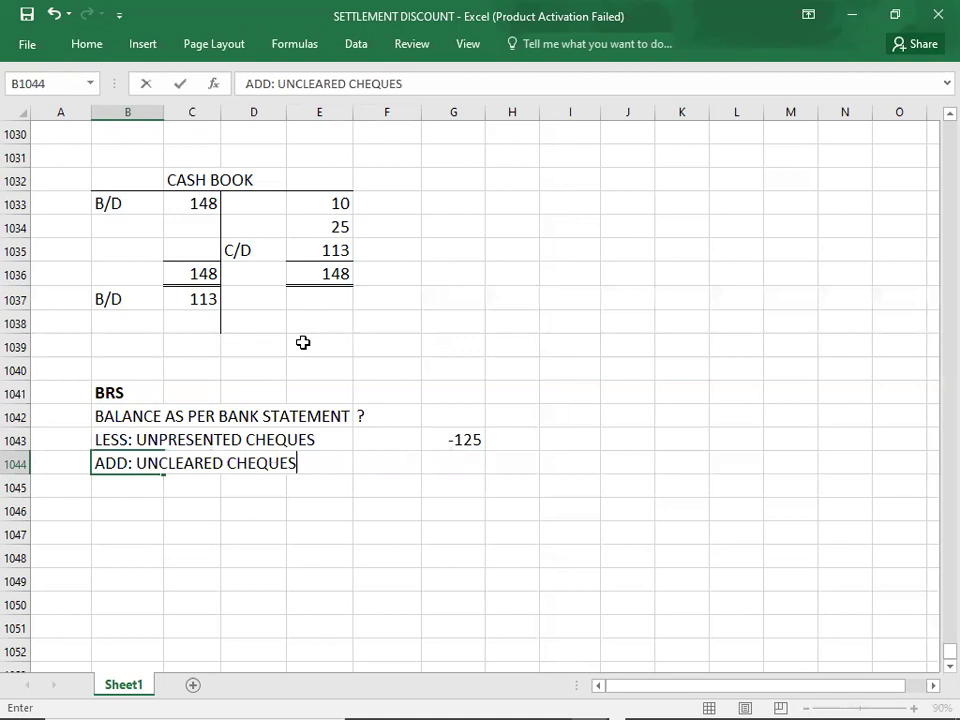
Check item (iv) of question 251 and enter 85 in G1044 for the uncleared cheques
key("Tab")
key("Tab")
key("Tab")
key("Tab")
key("Tab")
key("alt+Tab")
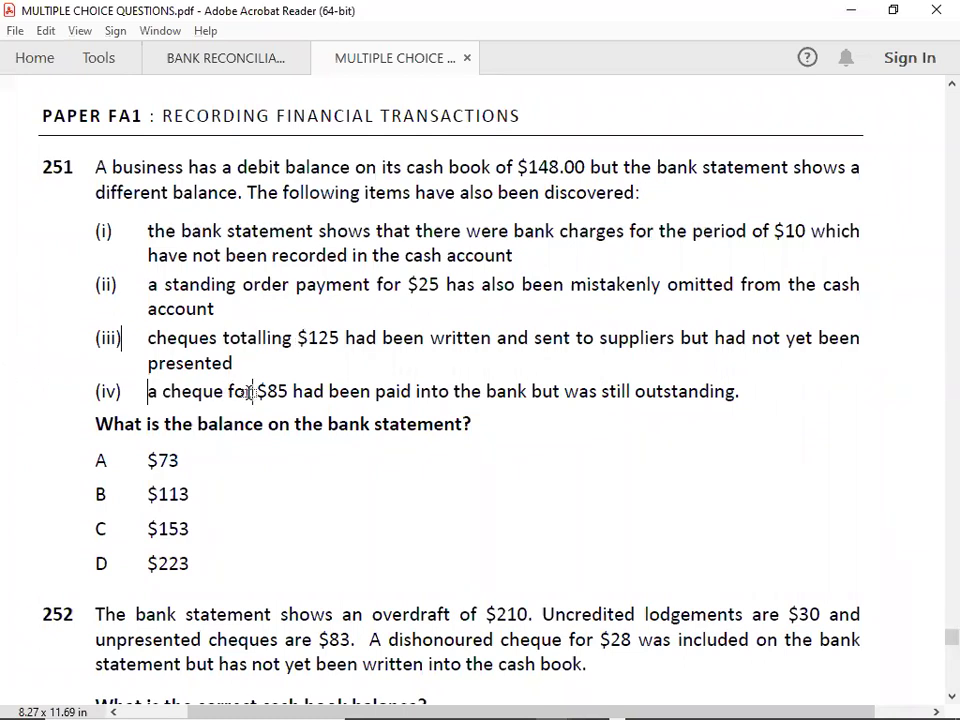
key("alt+Tab")
type("85")
key("Return")
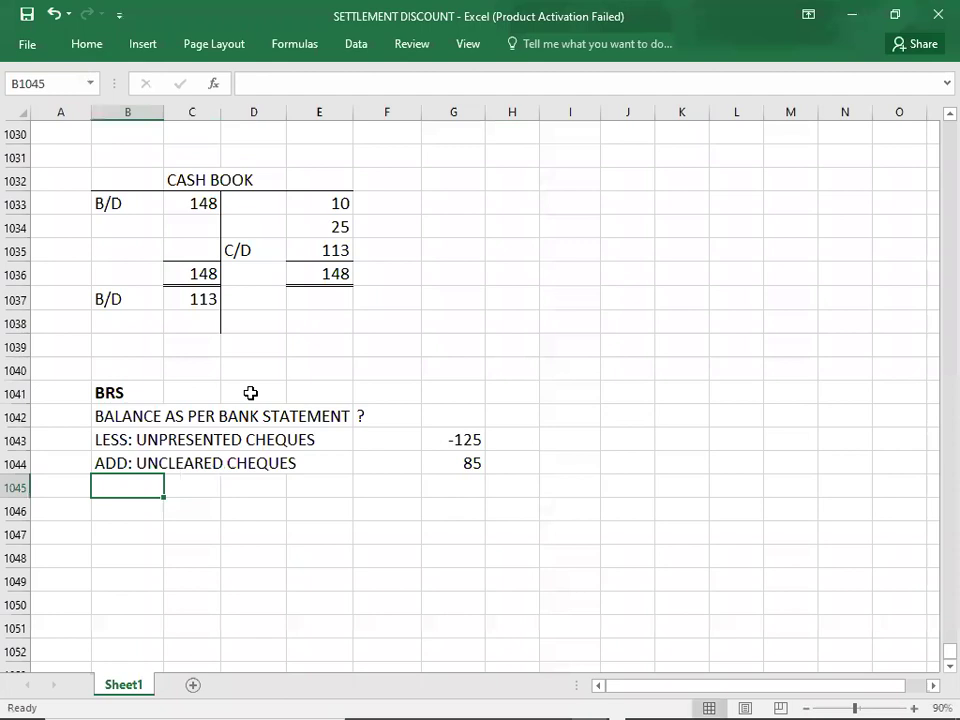
Enter ADJUSTED BALANCE in B1045 as the final line of the reconciliation
type("ADD: DJUSTD")
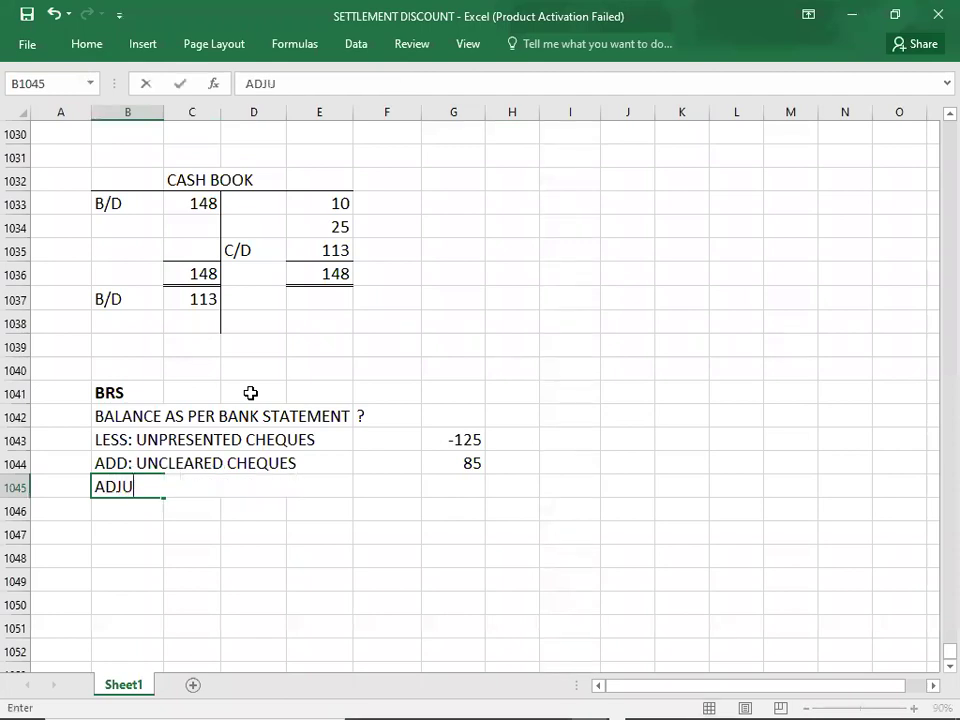
key("BackSpace")
type("ED BALANV")
type("E")
key("BackSpace")
type("E")
key("BackSpace")
key("BackSpace")
type("S")
key("BackSpace")
type("CLEAR")
key("BackSpace")
type("E")
Enter 113 in G1045 as the adjusted balance amount
key("Right")
key("Right")
key("Right")
key("Right")
key("Right")
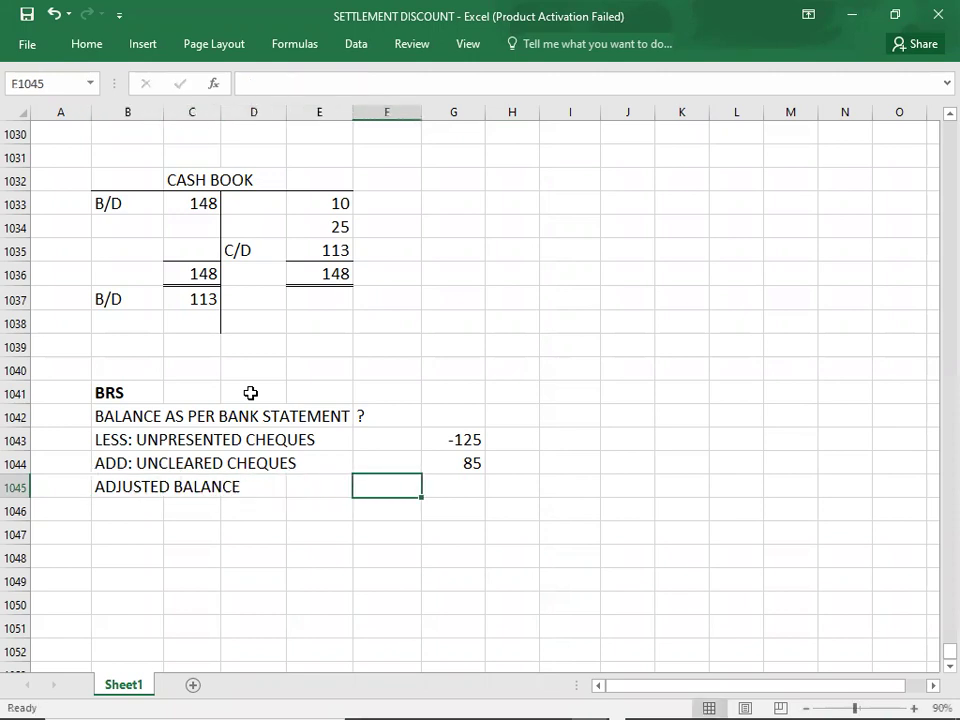
type("113")
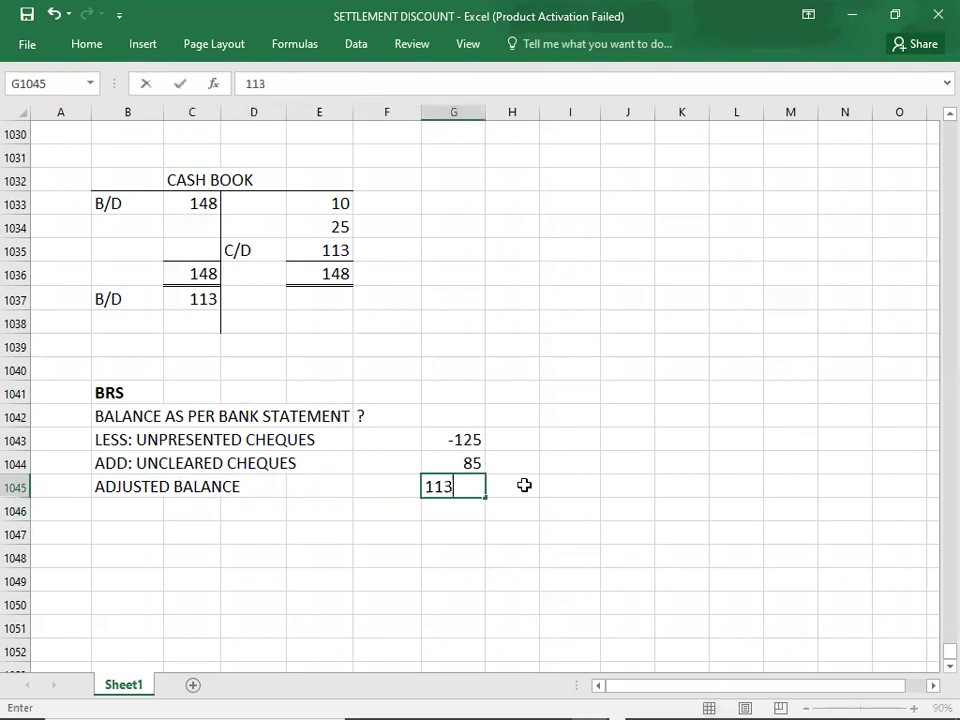
key("ctrl+Return")
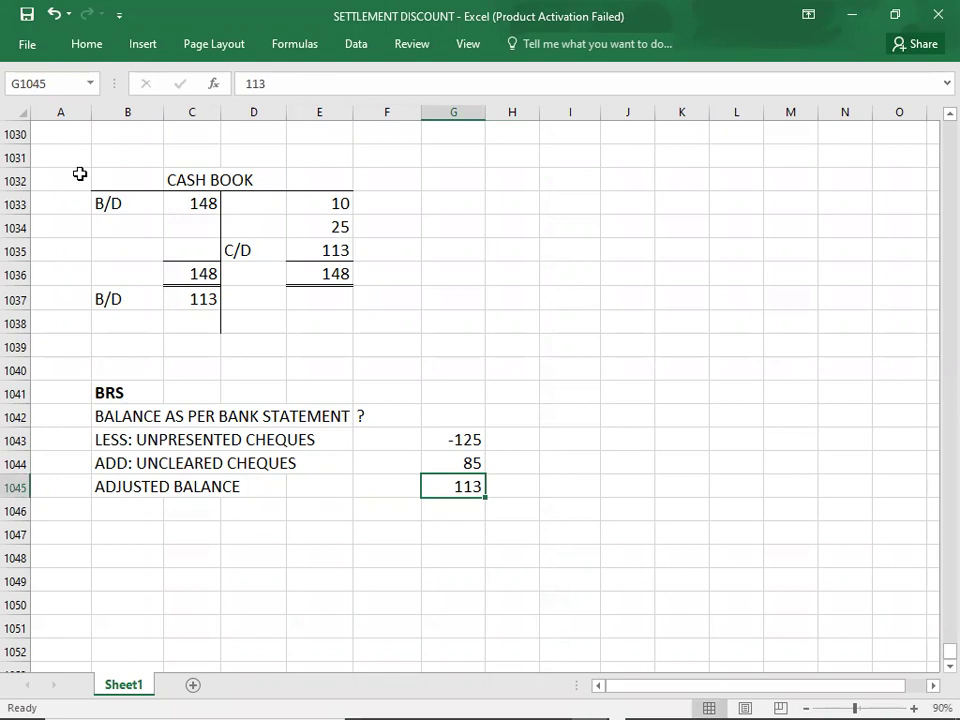
Apply a top and double bottom border to the adjusted balance in G1045
left_click(87, 45)
left_click(172, 106)
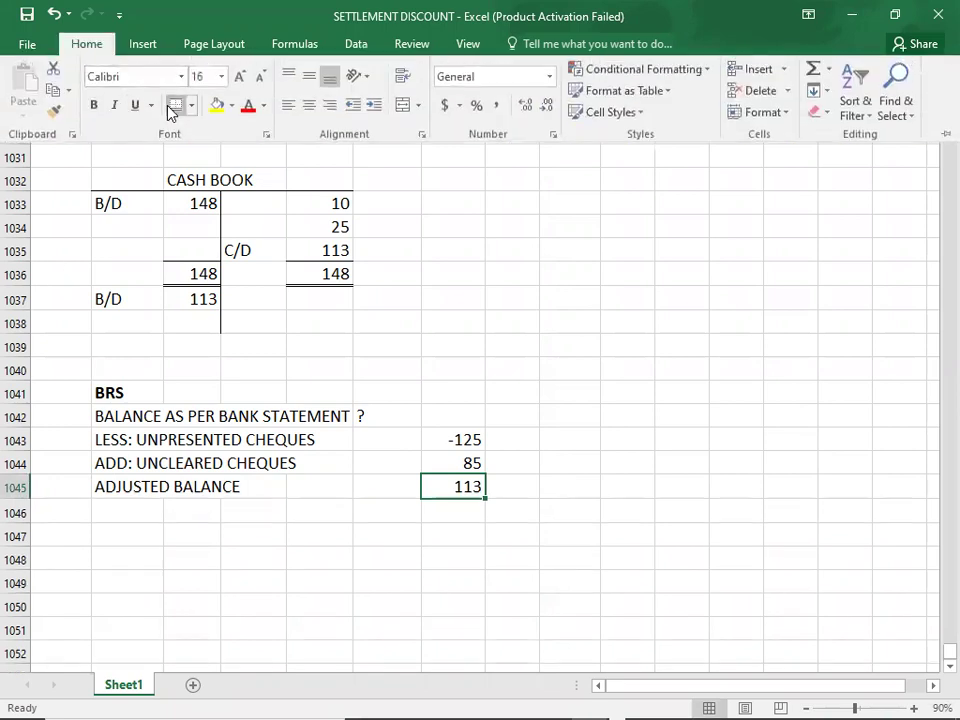
left_click(476, 533)
left_click(476, 533)
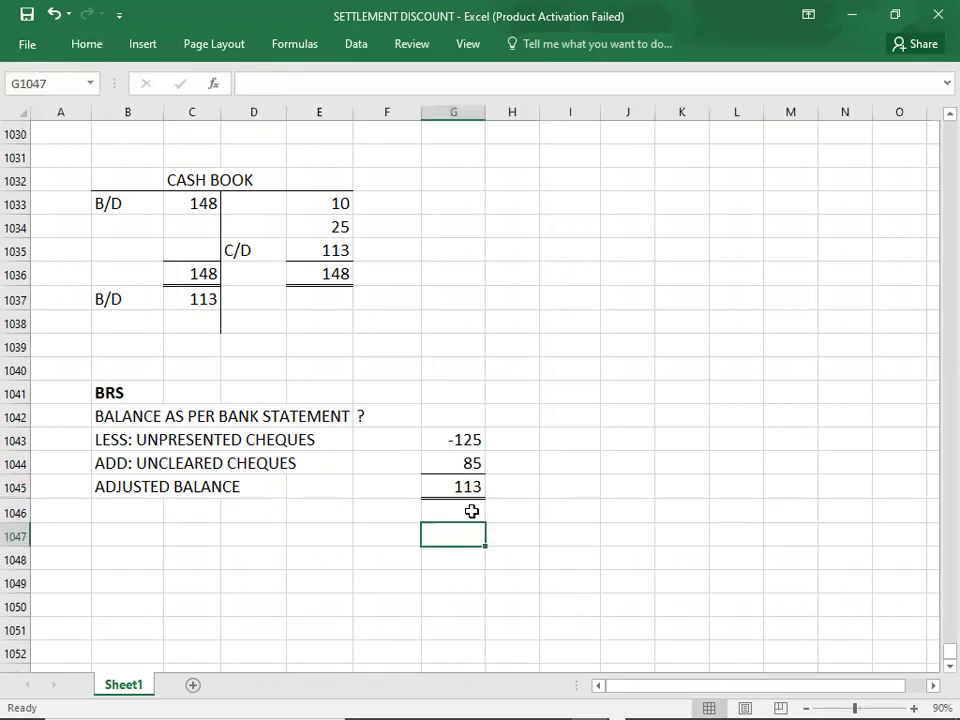
Enter X in G1042 as the unknown balance as per bank statement
left_click(465, 414)
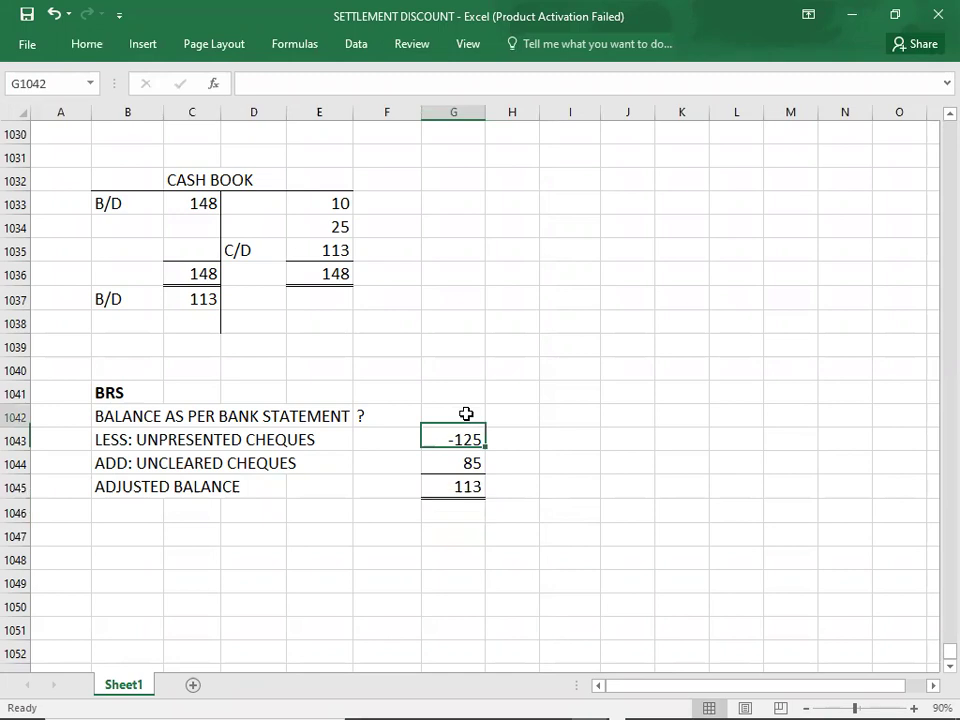
left_click(461, 492)
key("shift+Up")
key("shift+Up")
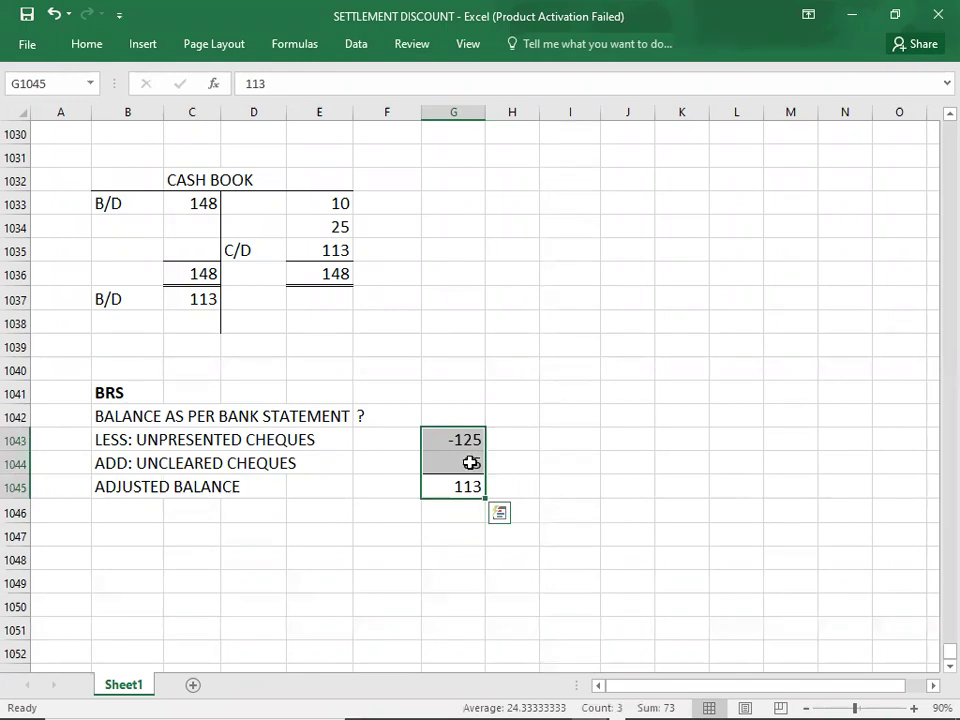
left_click(456, 418)
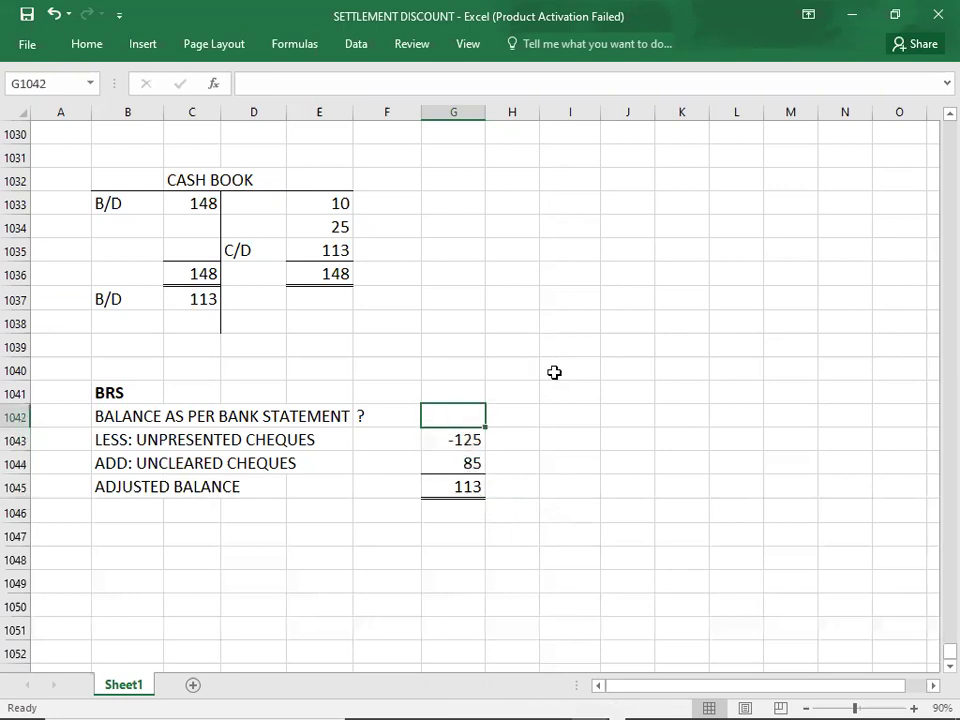
type("X")
key("Return")
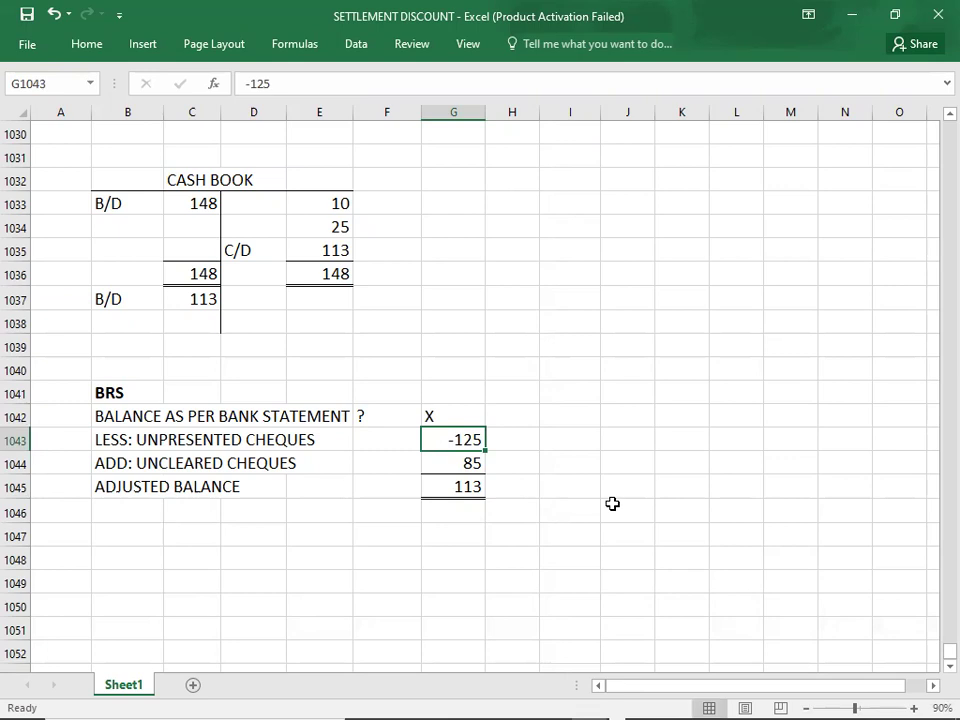
Write the equation X -125 +85 = 113 in B1047, below the reconciliation
key("Down")
key("Down")
key("Down")
key("Down")
key("Down")
key("Down")
key("Down")
key("Down")
key("Down")
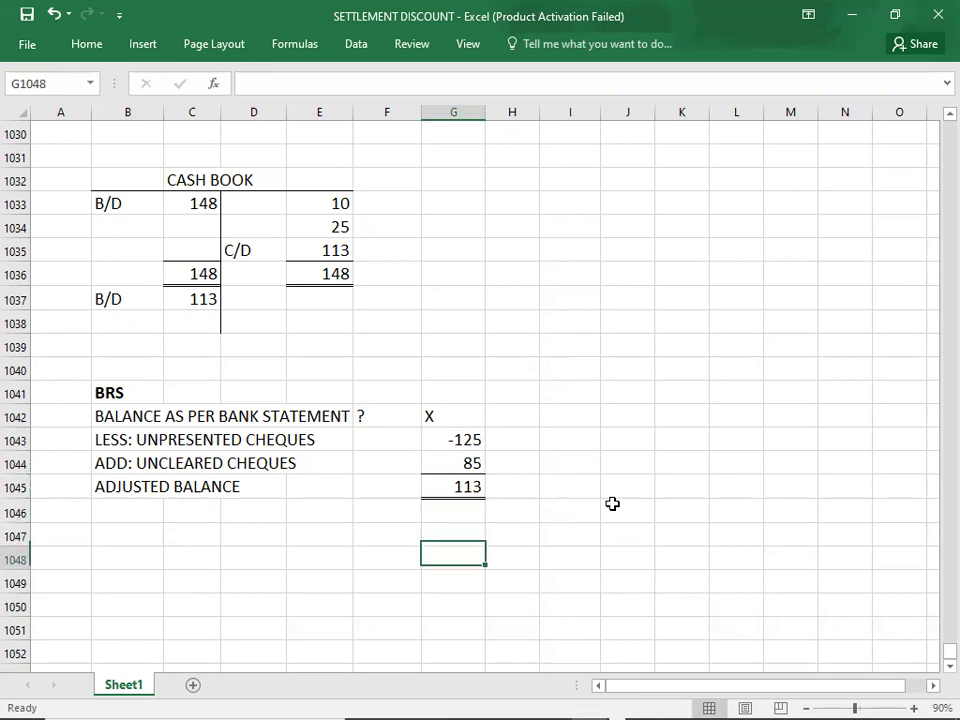
key("Down")
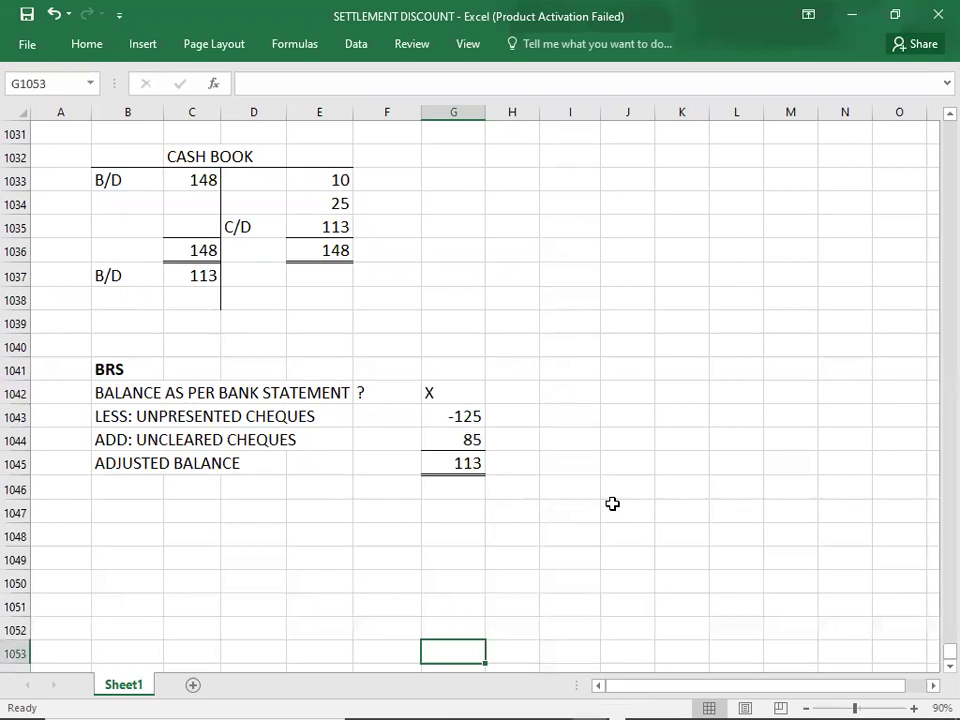
left_click(131, 516)
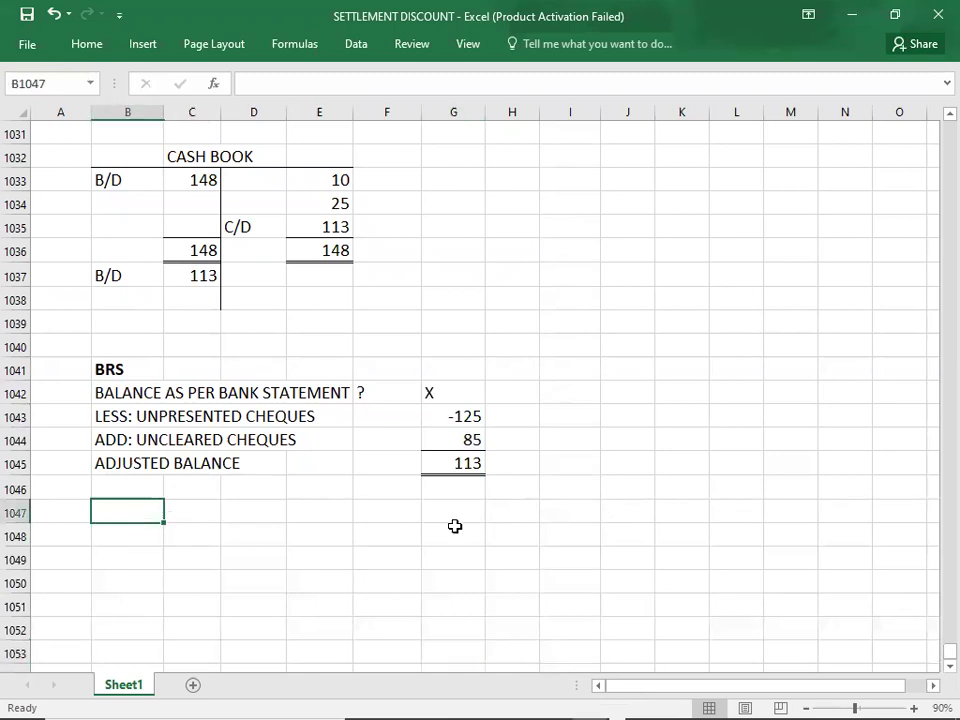
type("X")
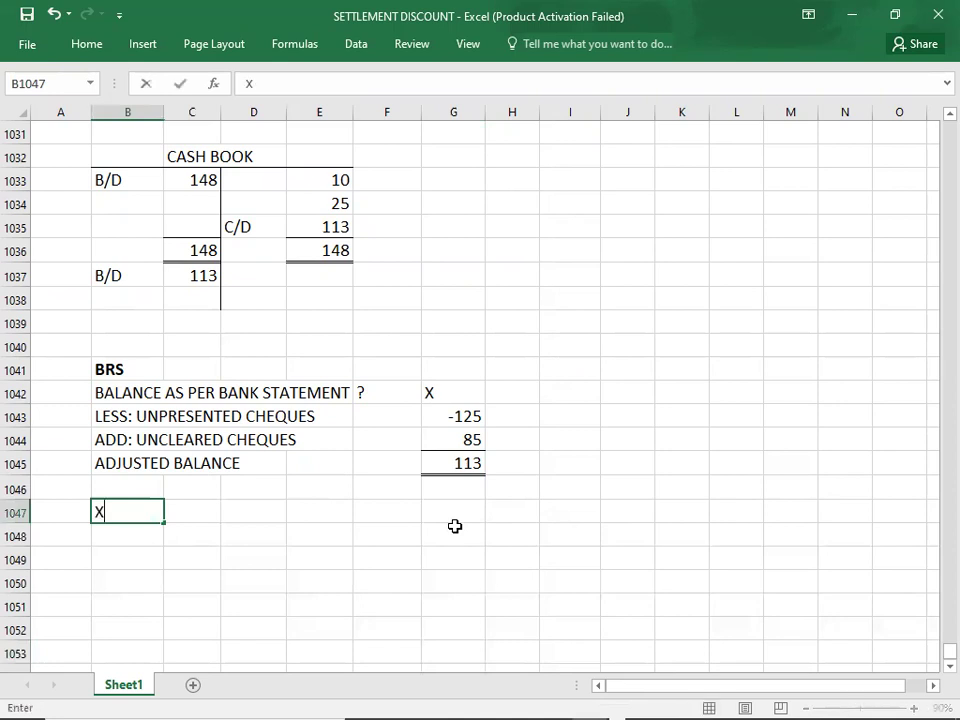
type(" -125")
type("+85 = 113")
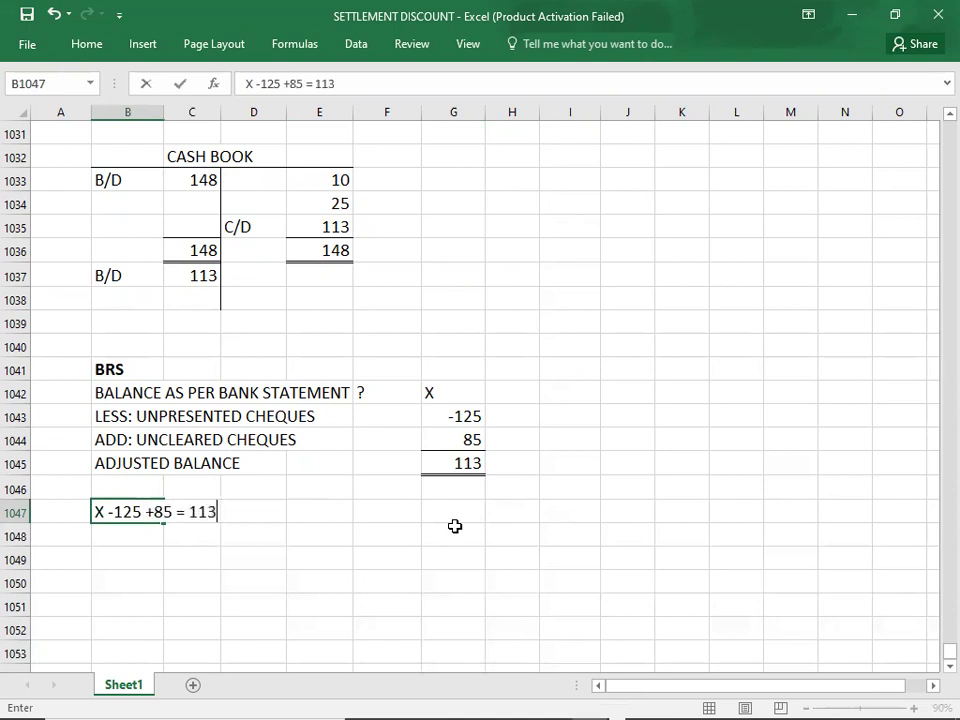
key("Return")
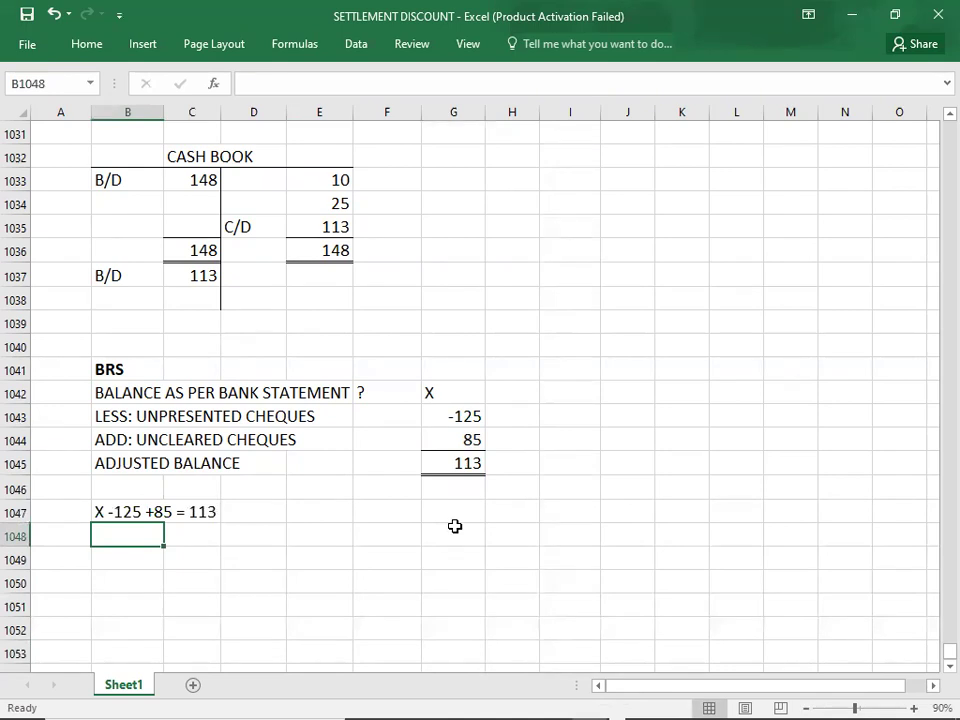
Write the rearranged equation X = 113 +125 - 85 in B1048
type("X ")
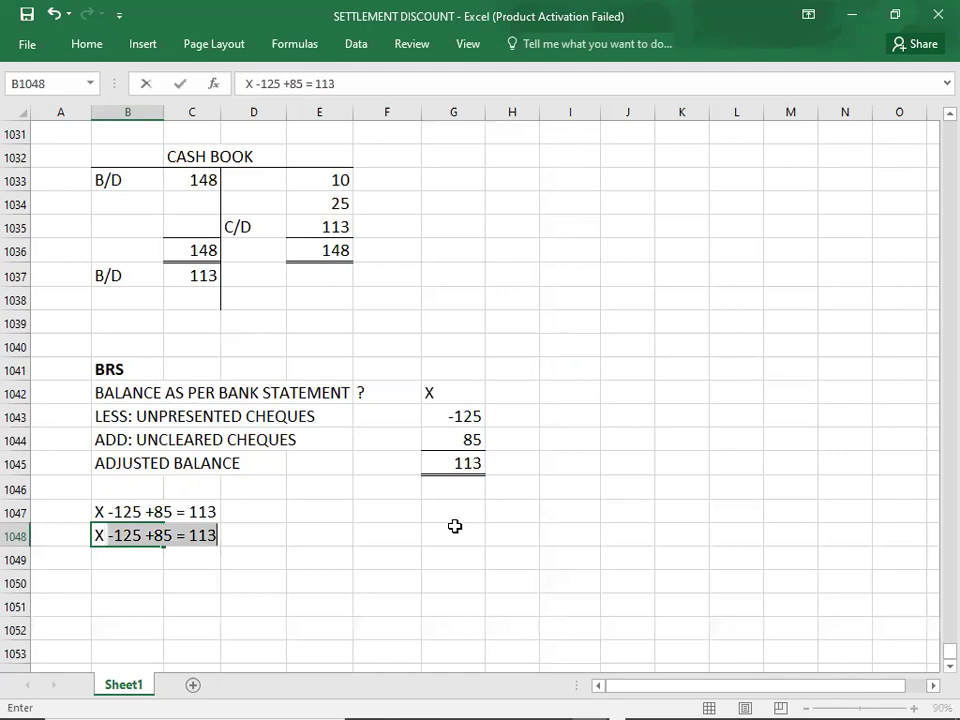
type("= 113")
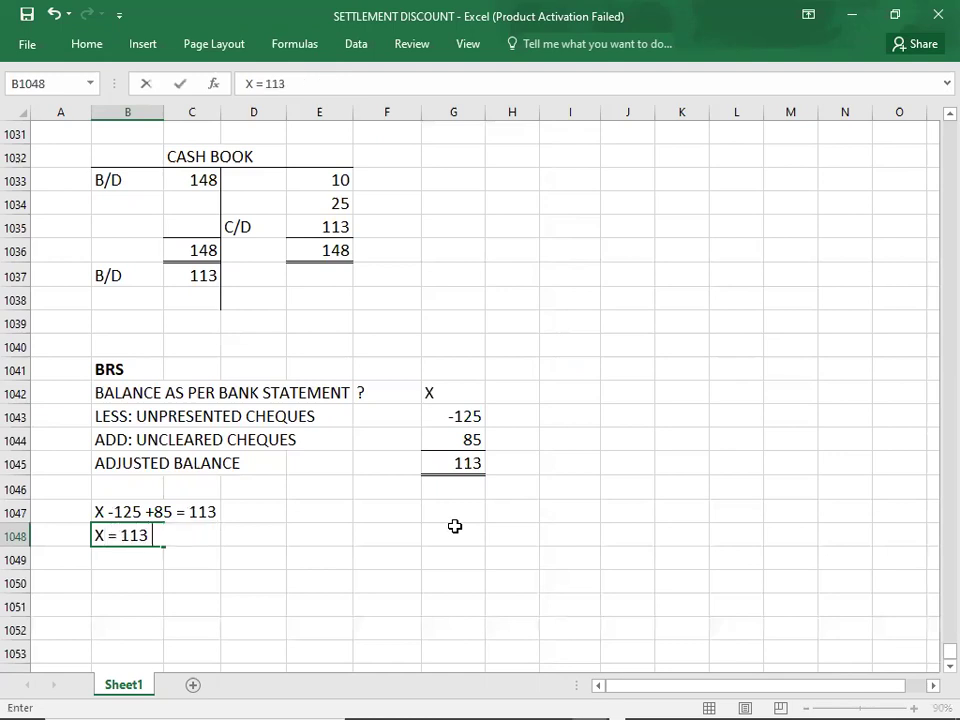
type(" +125 - 85")
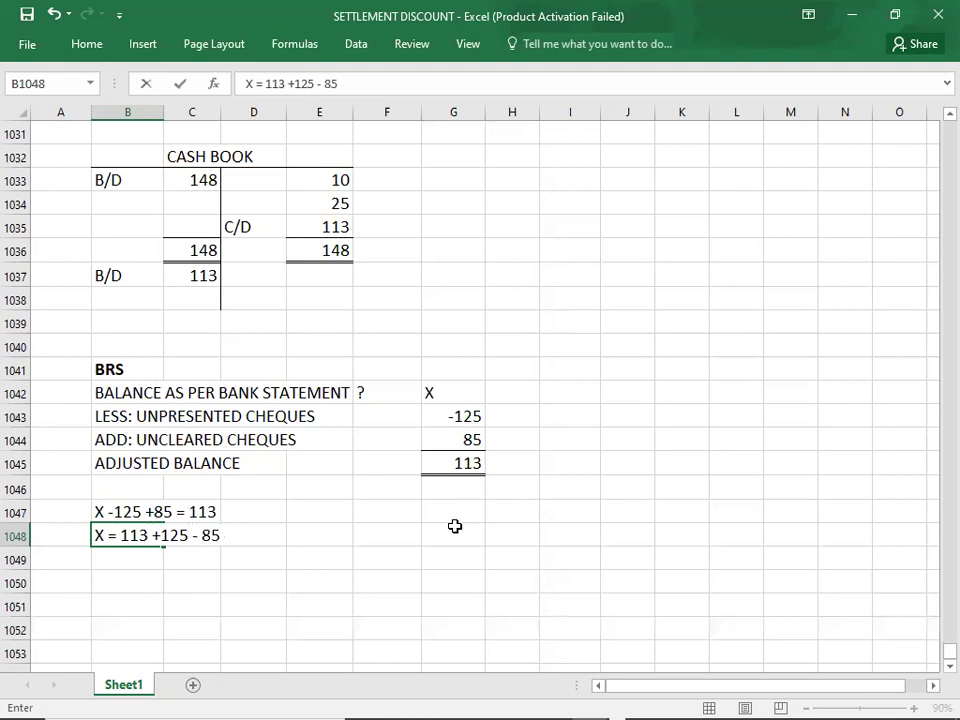
key("Return")
Write the solution X = 153 in B1049, below the rearranged equation
type("X =")
key("BackSpace")
type("= ")
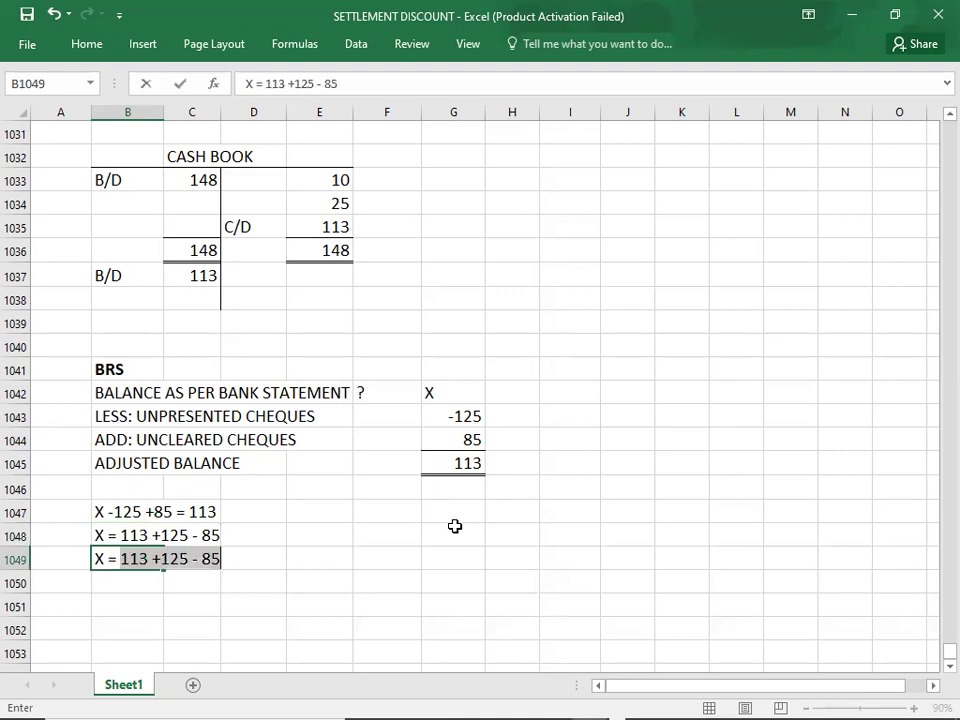
type("153")
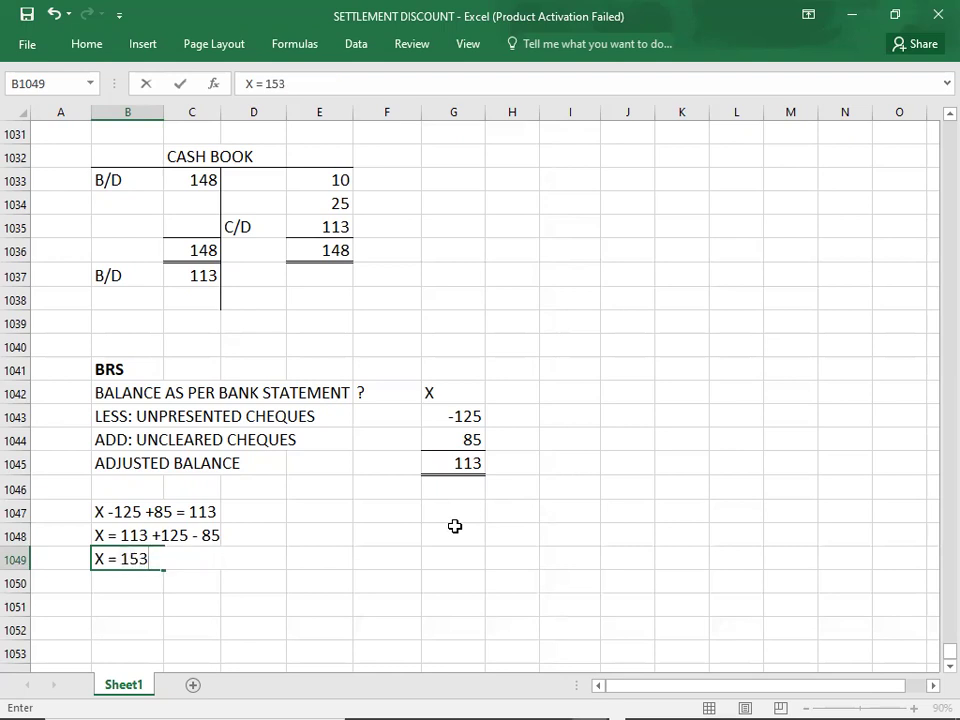
Work out 113 - 85 + 125 in Calculator to check the bank statement balance
key("Return")
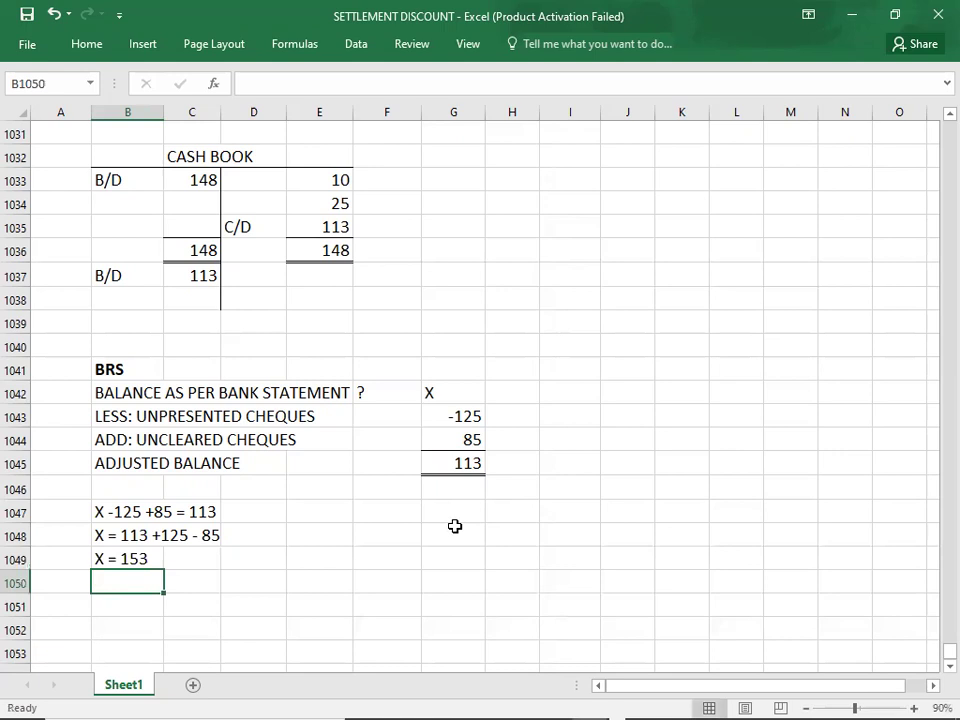
left_click(454, 465)
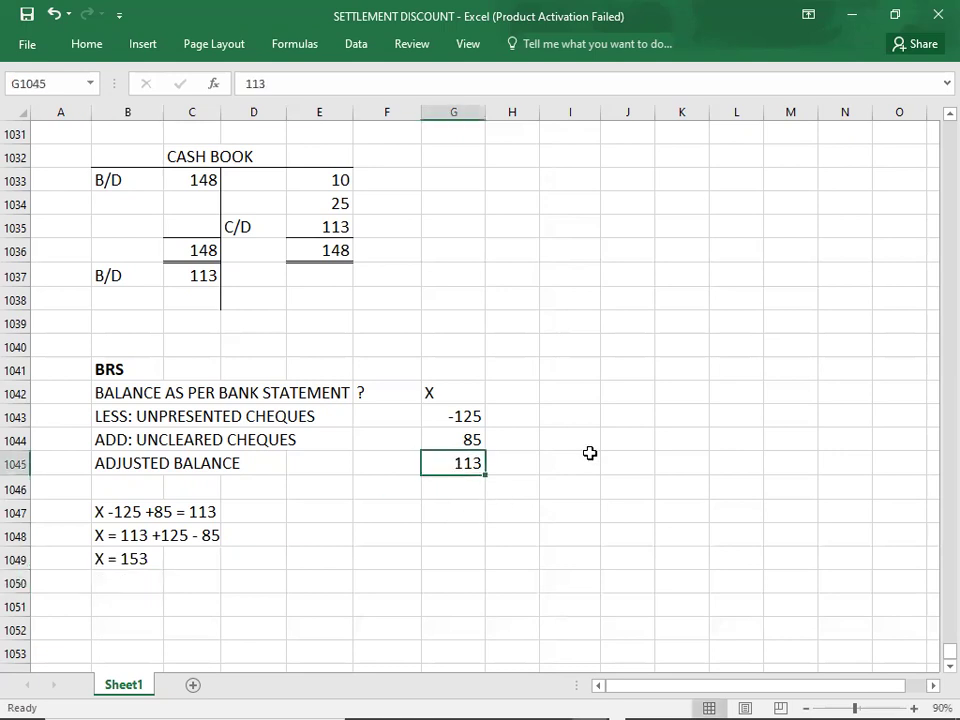
key("shift+Up")
key("shift+Up")
key("shift+Up")
mouse_move(565, 700)
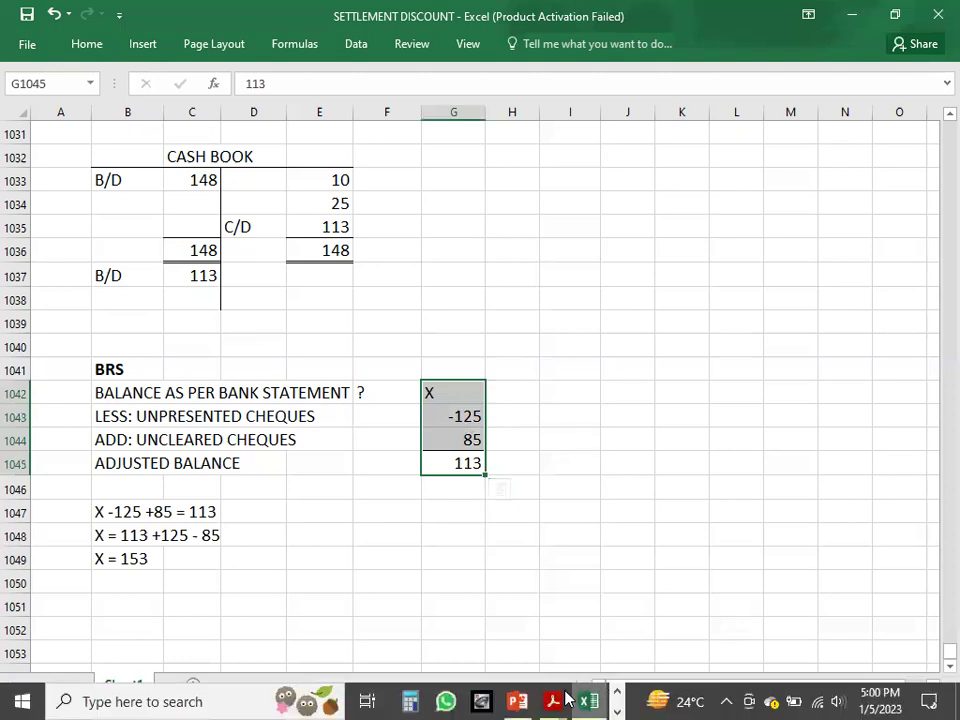
left_click(410, 700)
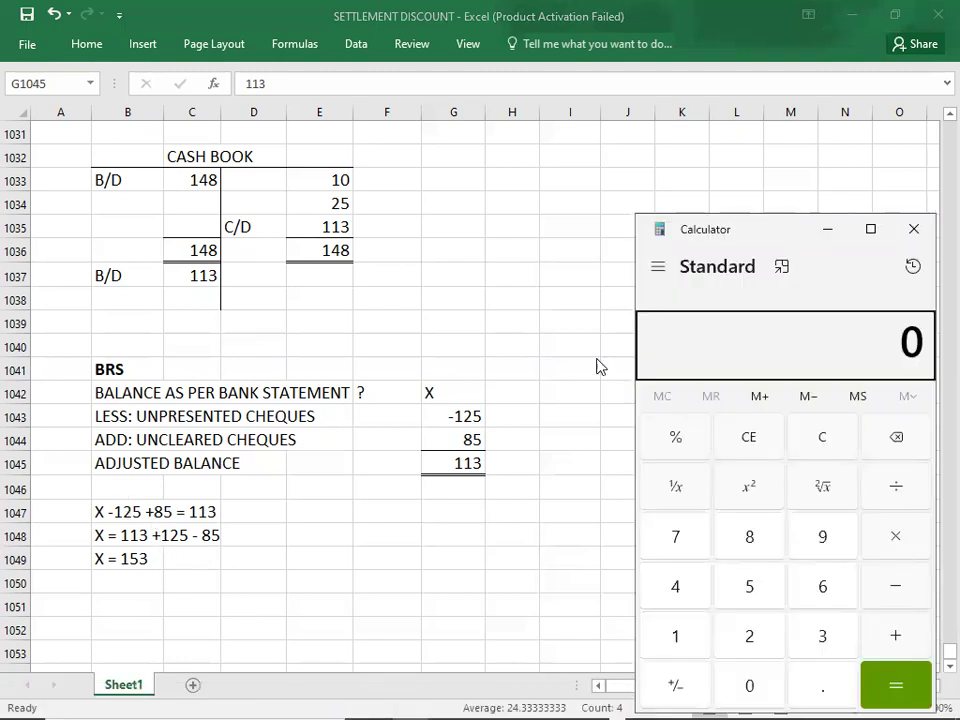
type("113")
key("minus")
type("85")
key("plus")
type("125")
key("Return")
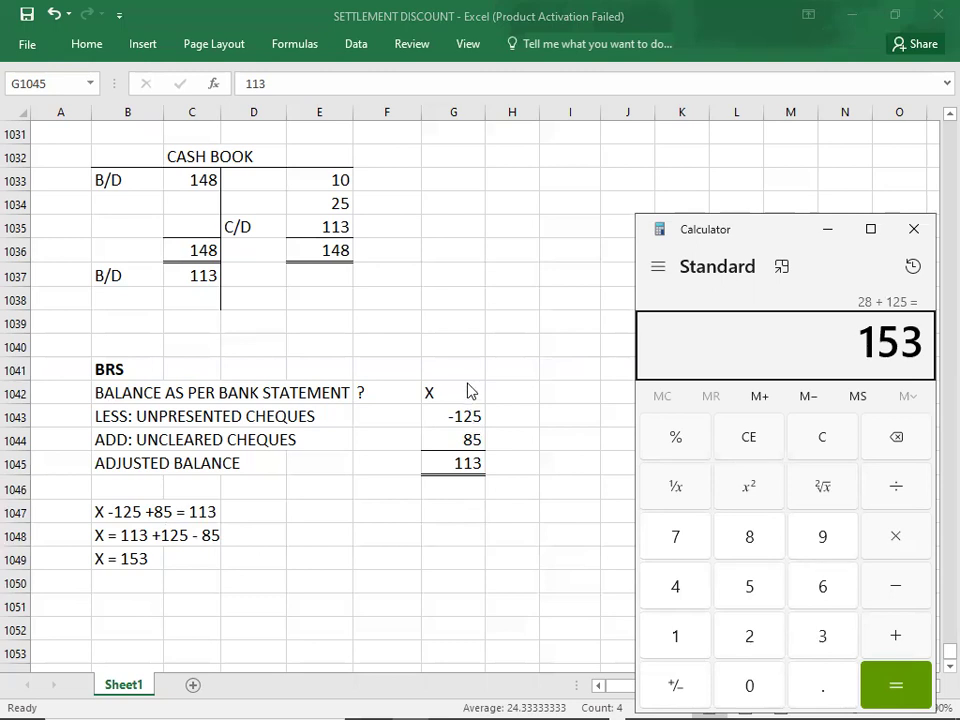
Switch back to the Excel worksheet and undo the X = 153 entry in B1049
key("alt+Tab")
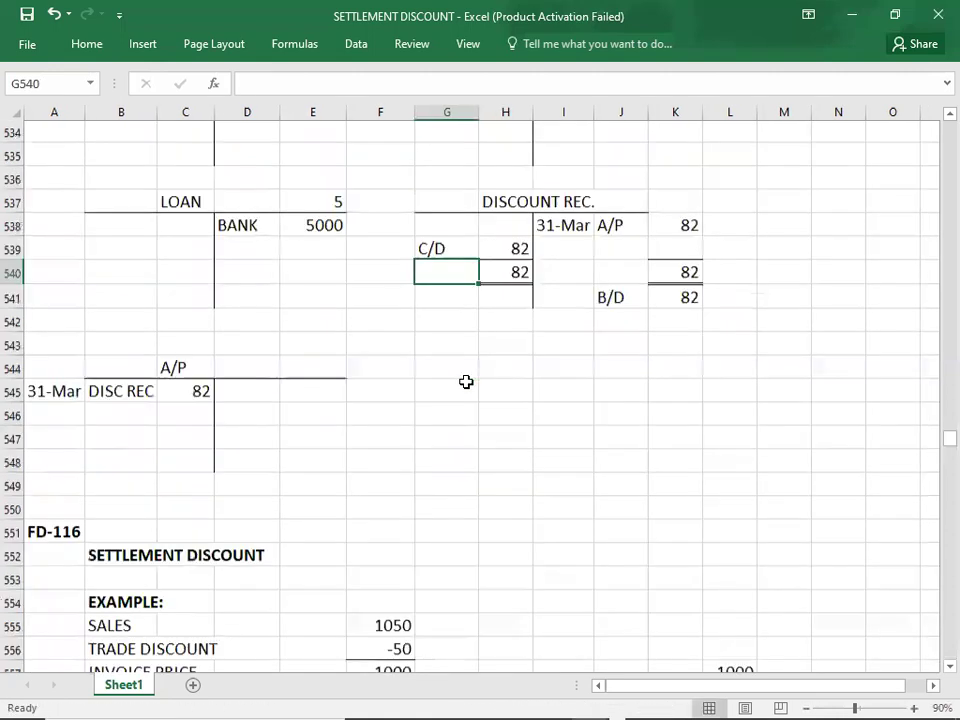
scroll(500, 460, "up", 2)
key("Down")
key("Down")
key("Down")
key("Down")
key("Down")
key("Down")
key("Down")
key("Down")
key("Down")
key("Down")
key("Down")
key("Down")
key("Down")
key("Down")
key("Down")
key("Down")
key("Down")
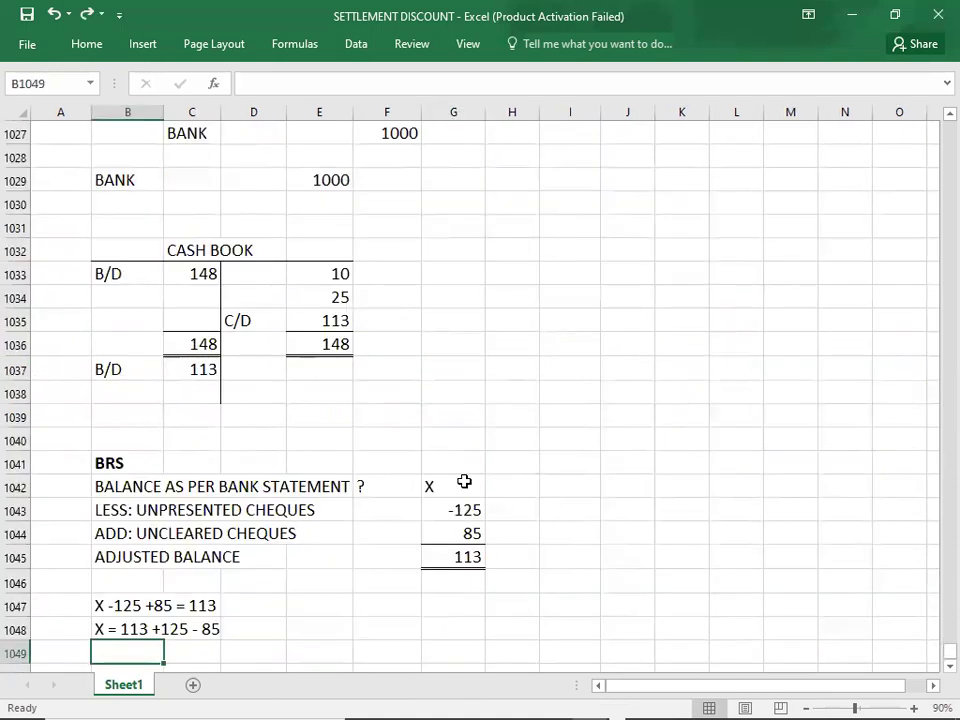
Replace the X in G1042 with 153 as the balance as per bank statement
left_click(464, 484)
type("153")
key("Return")
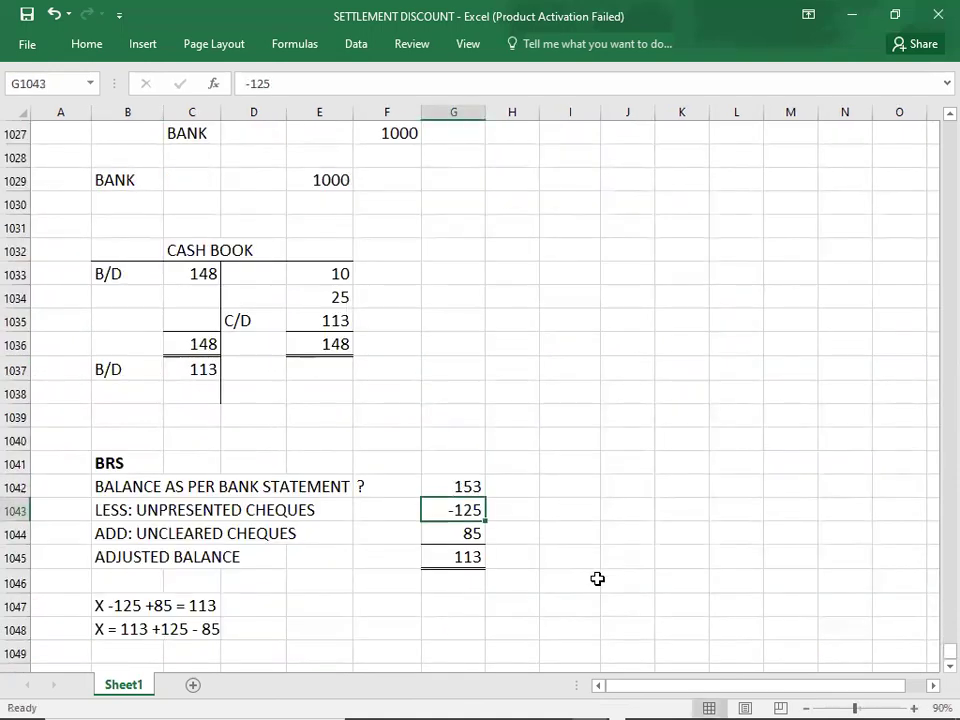
left_click(597, 582)
key("Right")
key("Down")
key("Down")
key("Down")
key("Down")
key("Down")
key("Down")
key("Down")
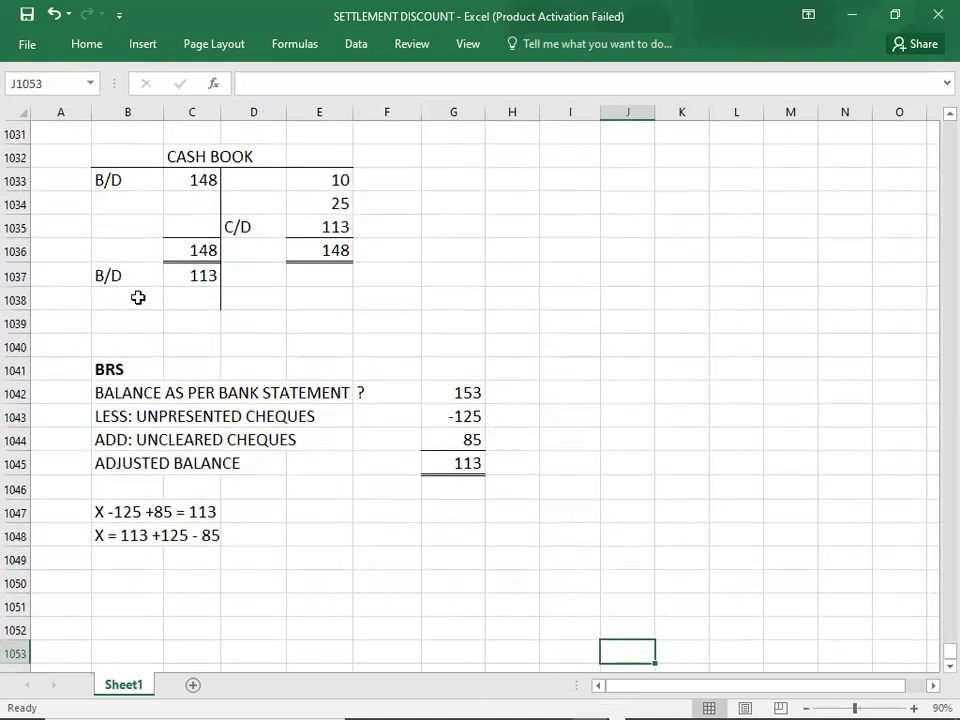
Label the cash book working with question number 251 in A1032
left_click(43, 153)
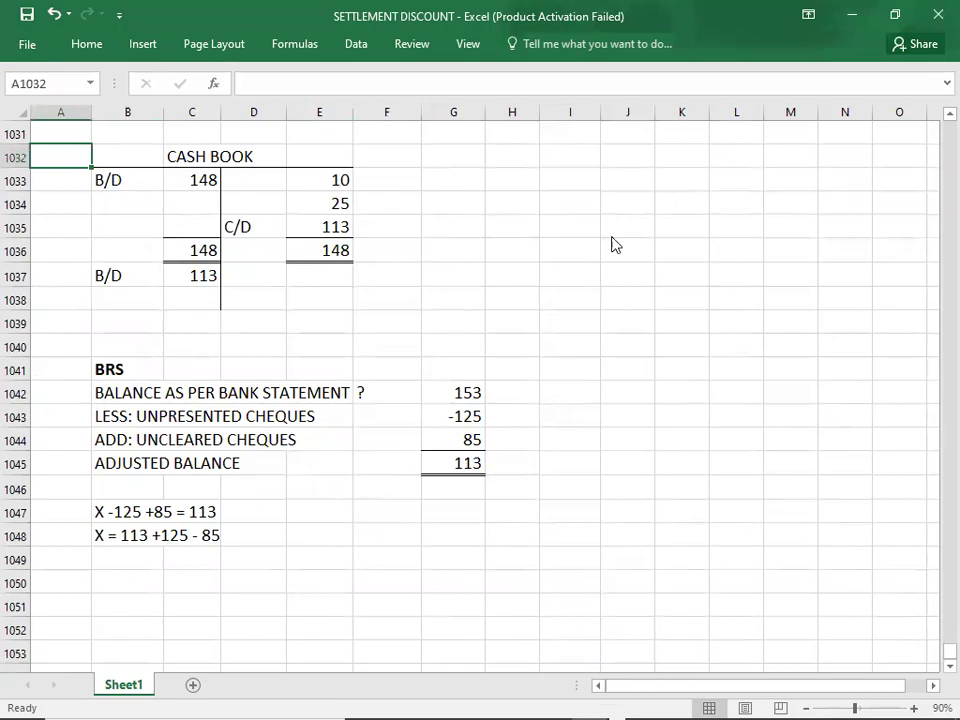
key("alt+Tab")
key("alt+Tab")
type("251")
key("Return")
key("Up")
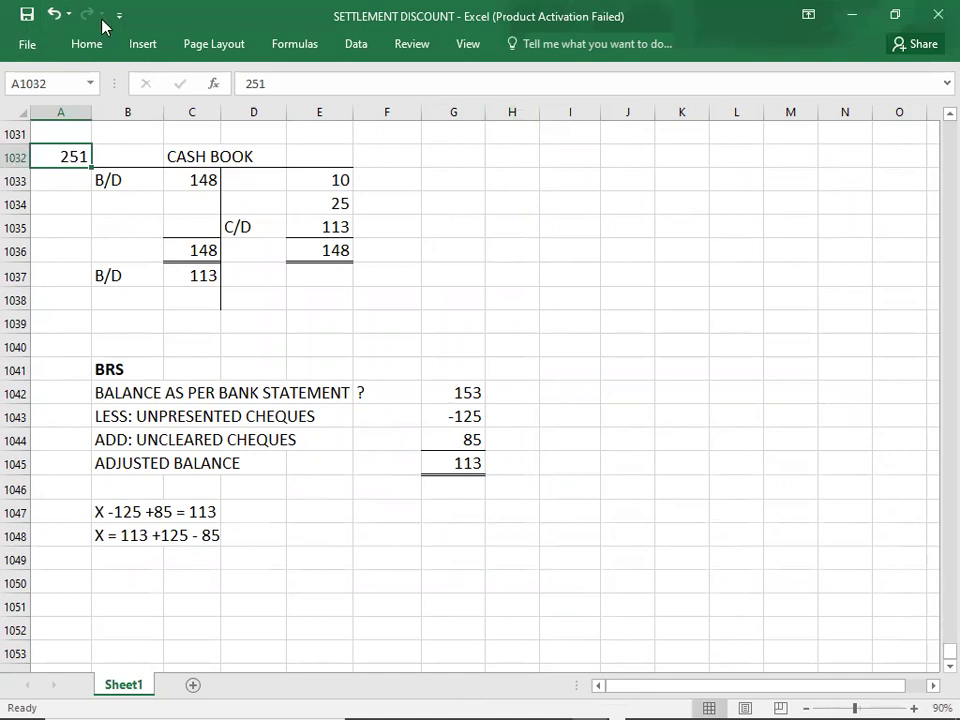
key("alt+Tab")
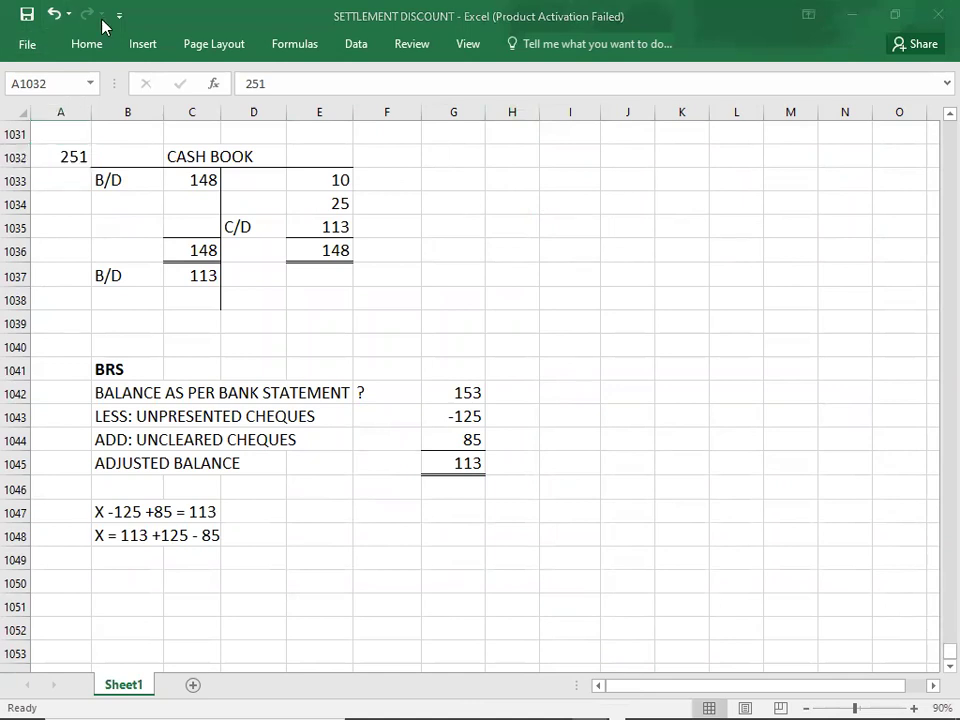